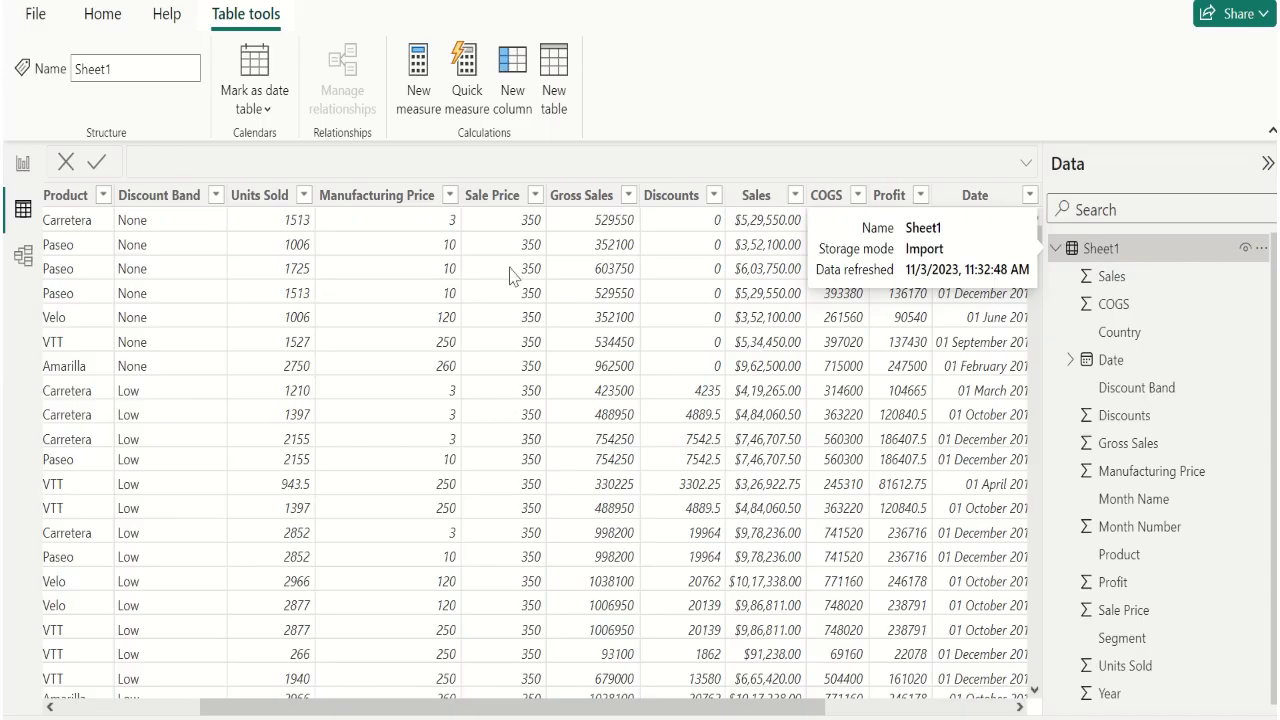
Step: Create a calculated table named Calendar and begin its formula with the CALENDAR function
left_click(562, 112)
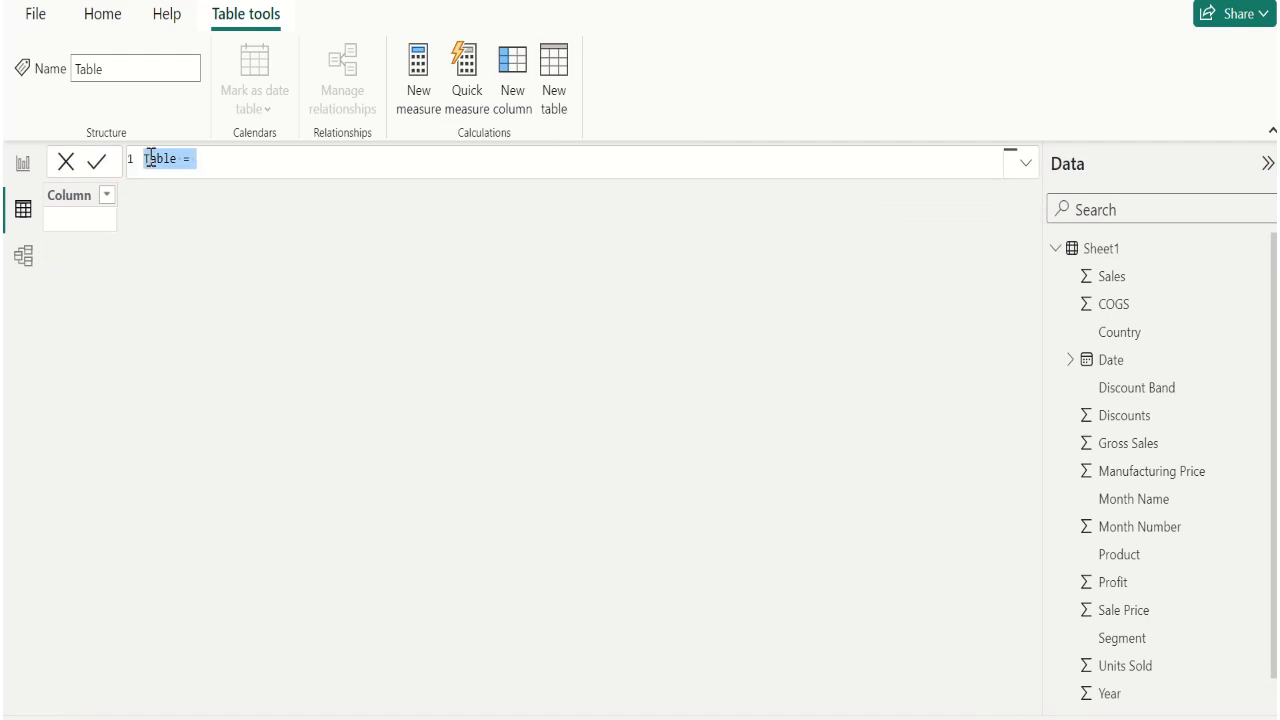
double_click(150, 158)
type("Calendar")
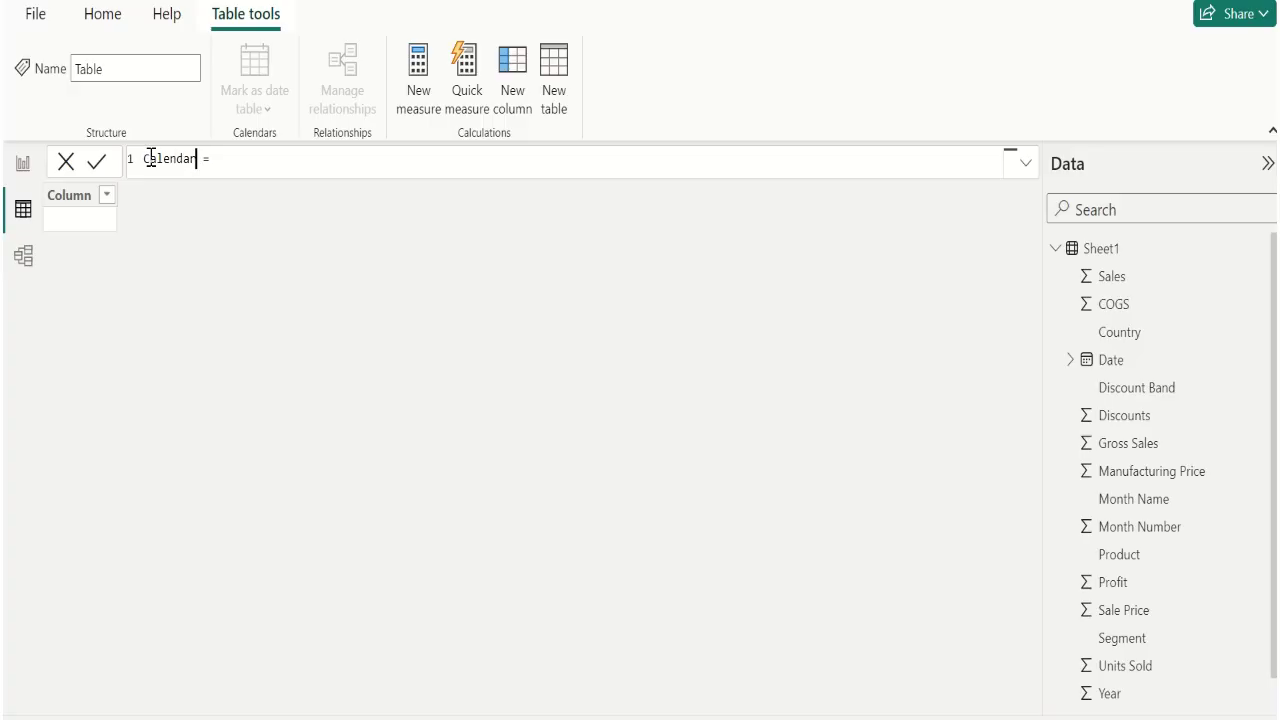
left_click(234, 160)
type("C")
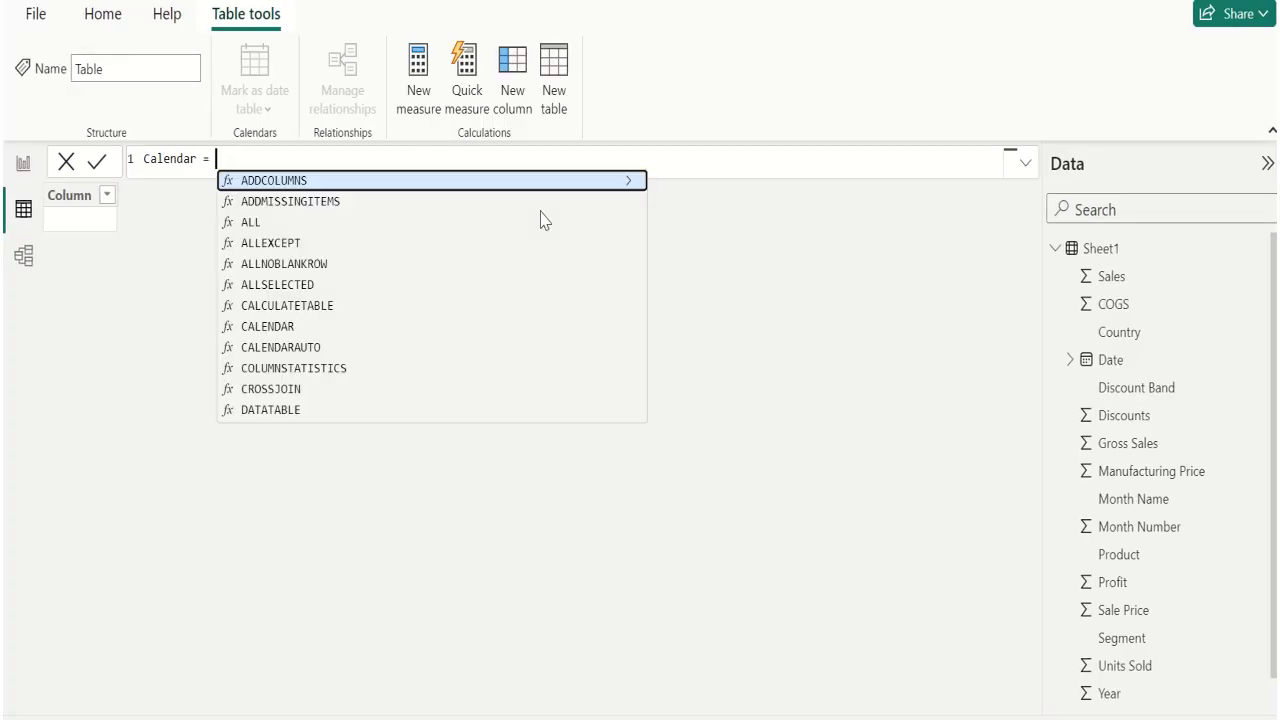
type("a")
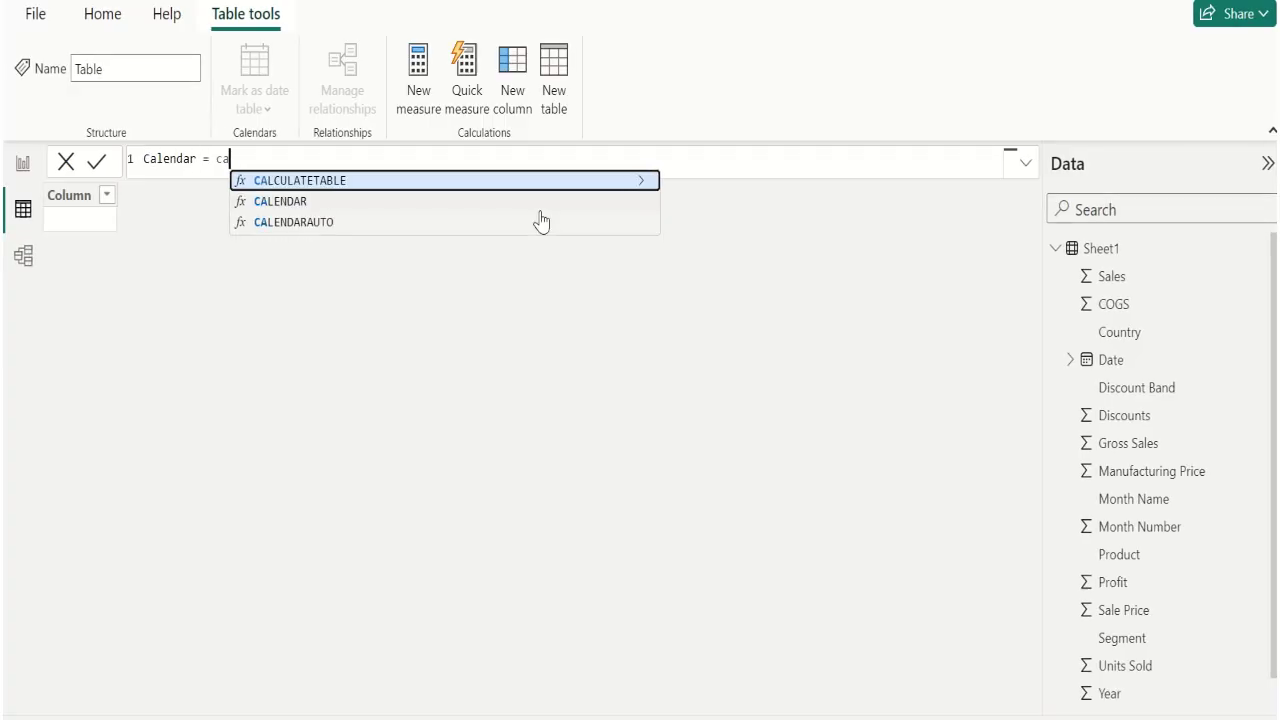
key("Down")
key("Tab")
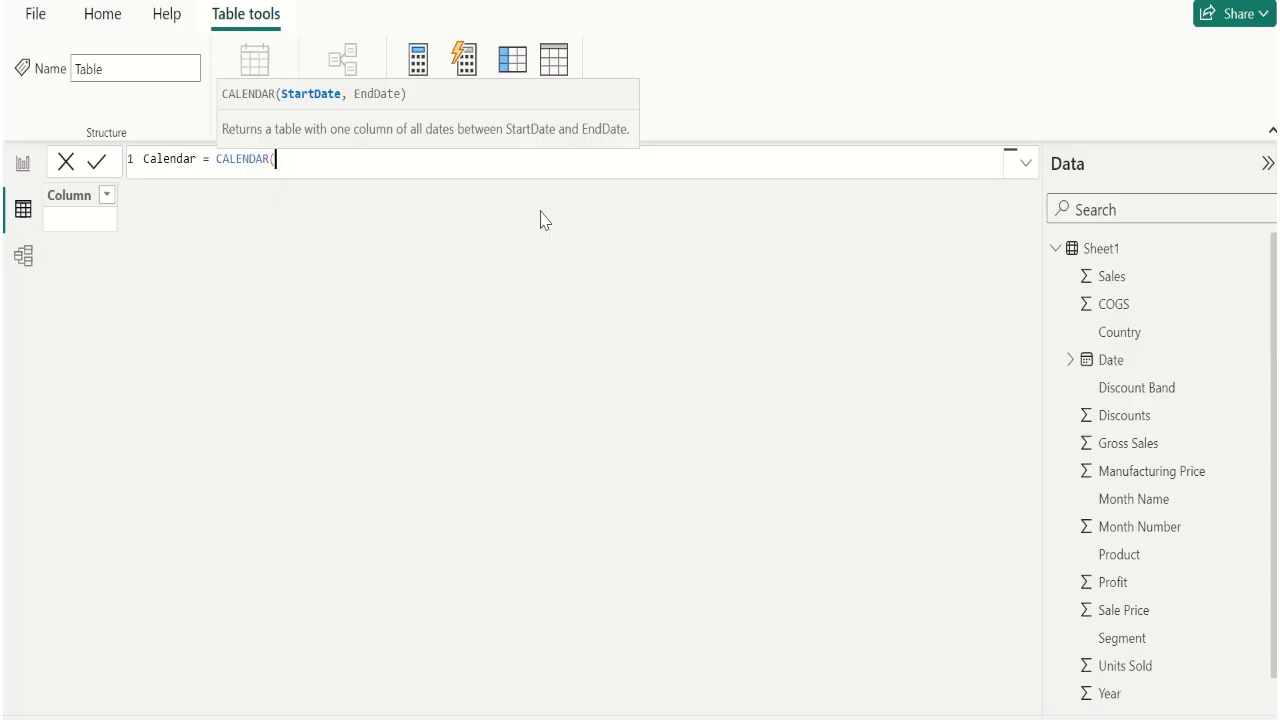
Step: Set the start date of the CALENDAR function to MIN(Sheet1[Date])
type("mi")
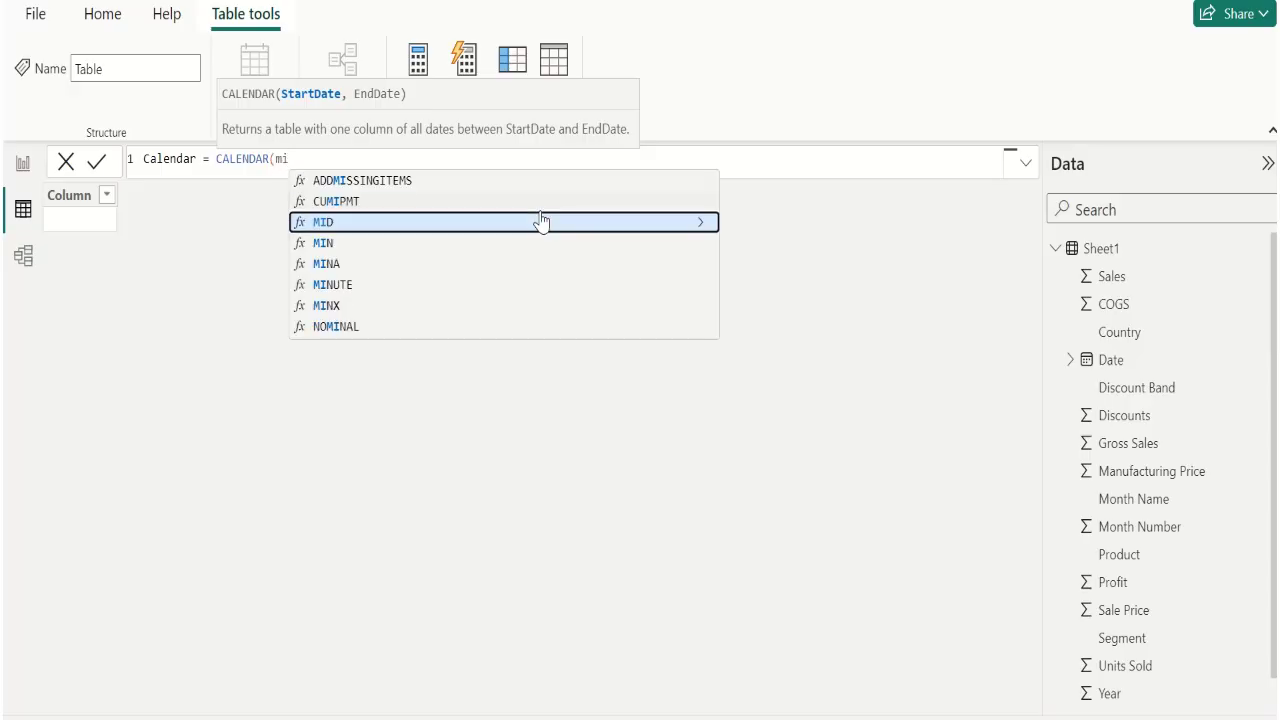
key("Down")
key("Tab")
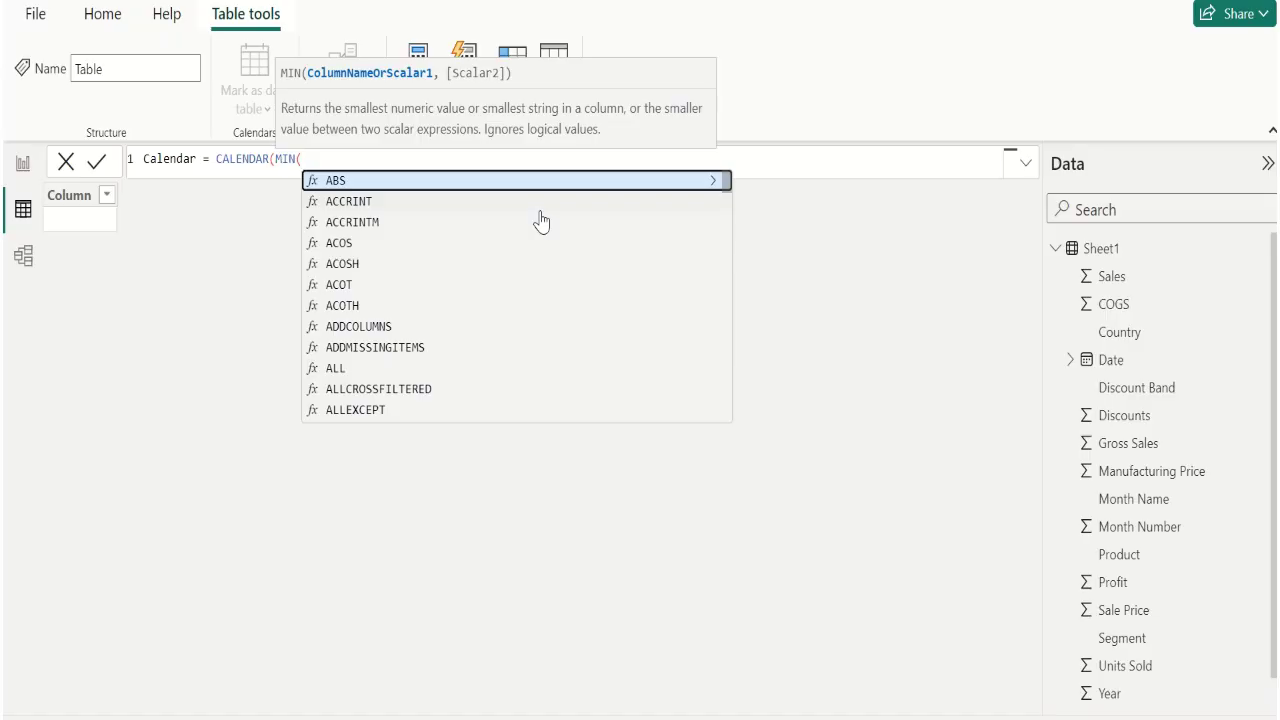
type("she")
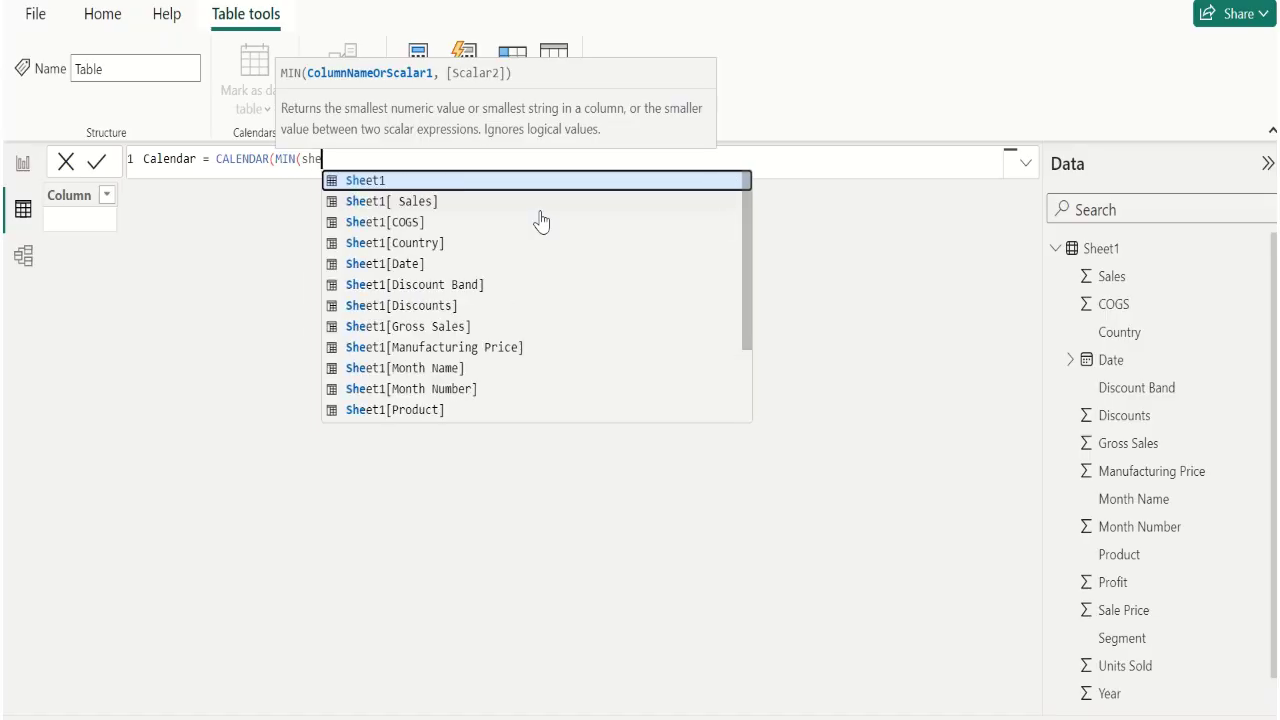
key("Down")
key("Down")
key("Down")
key("Down")
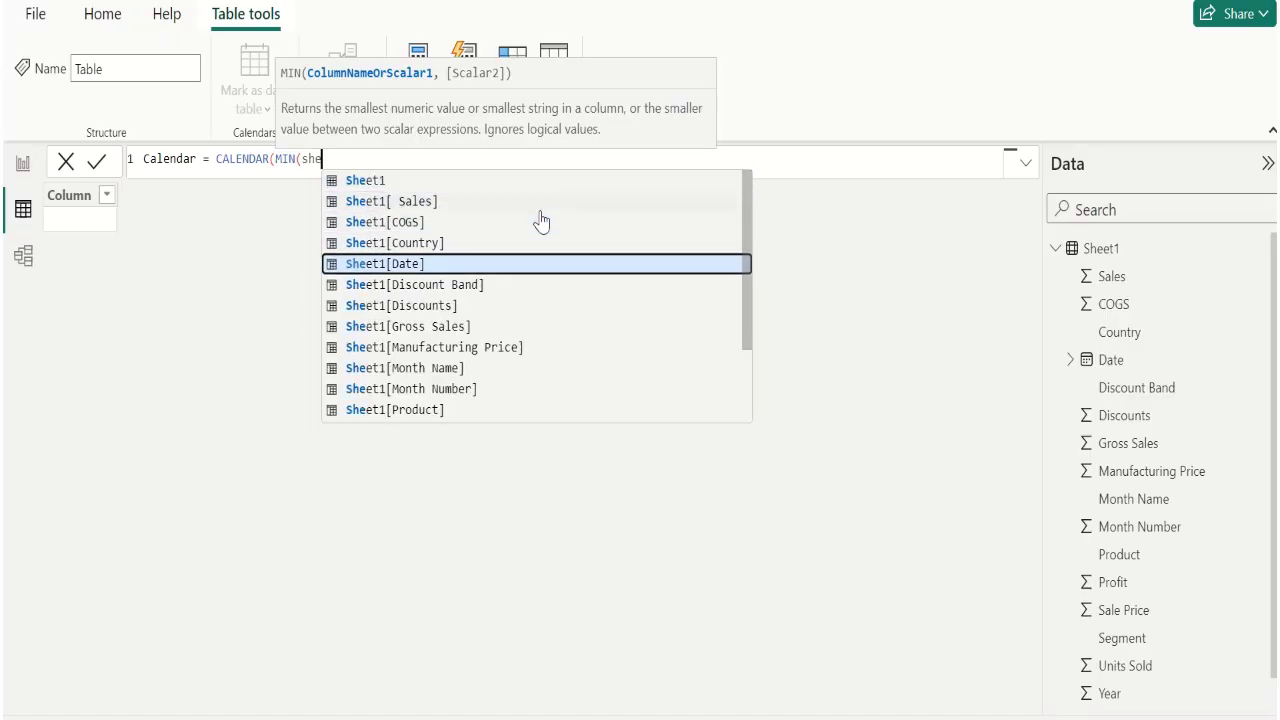
key("Tab")
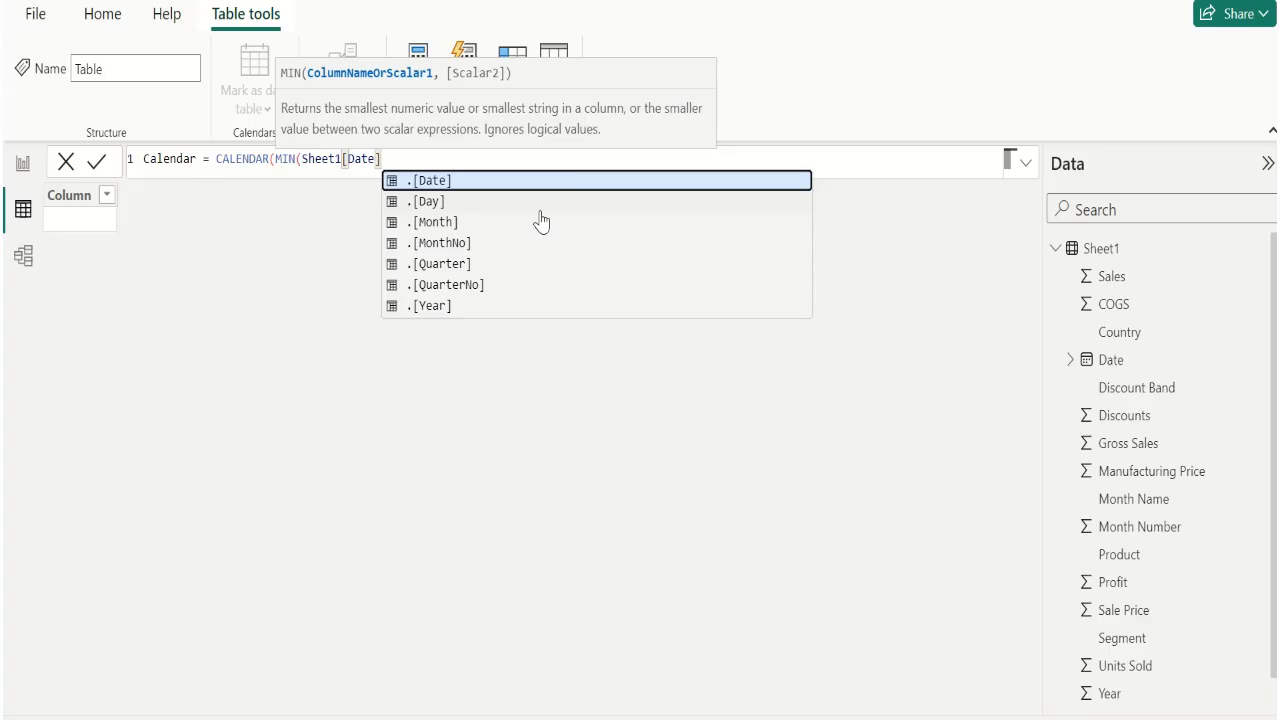
type(")")
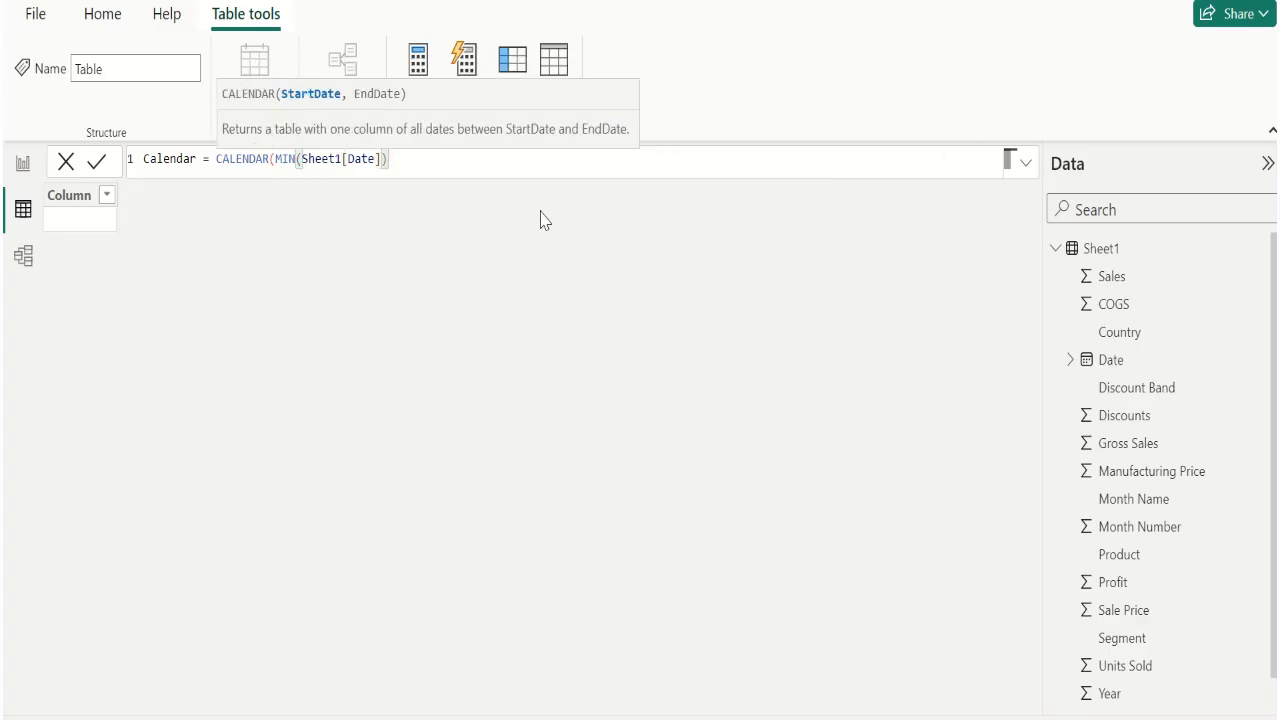
type(",")
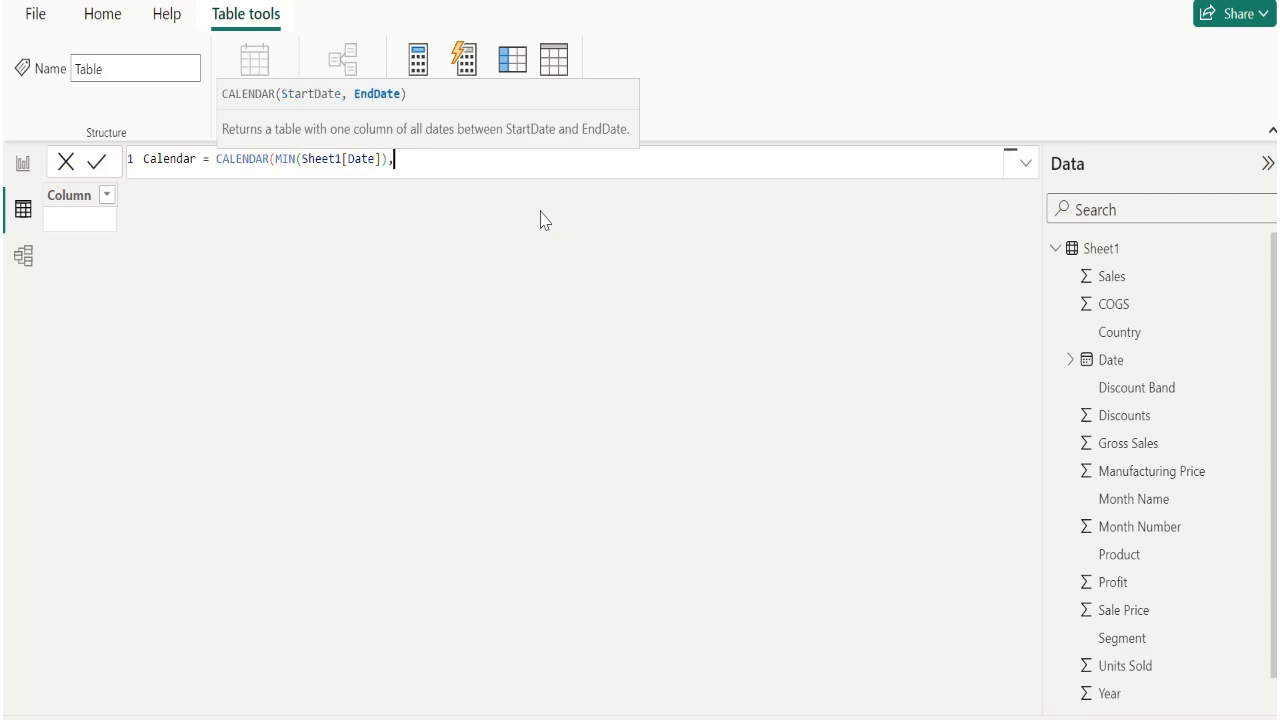
Step: Set the CALENDAR function's end date to MAX(Sheet1[Date]) and commit the table formula
type("MAX(")
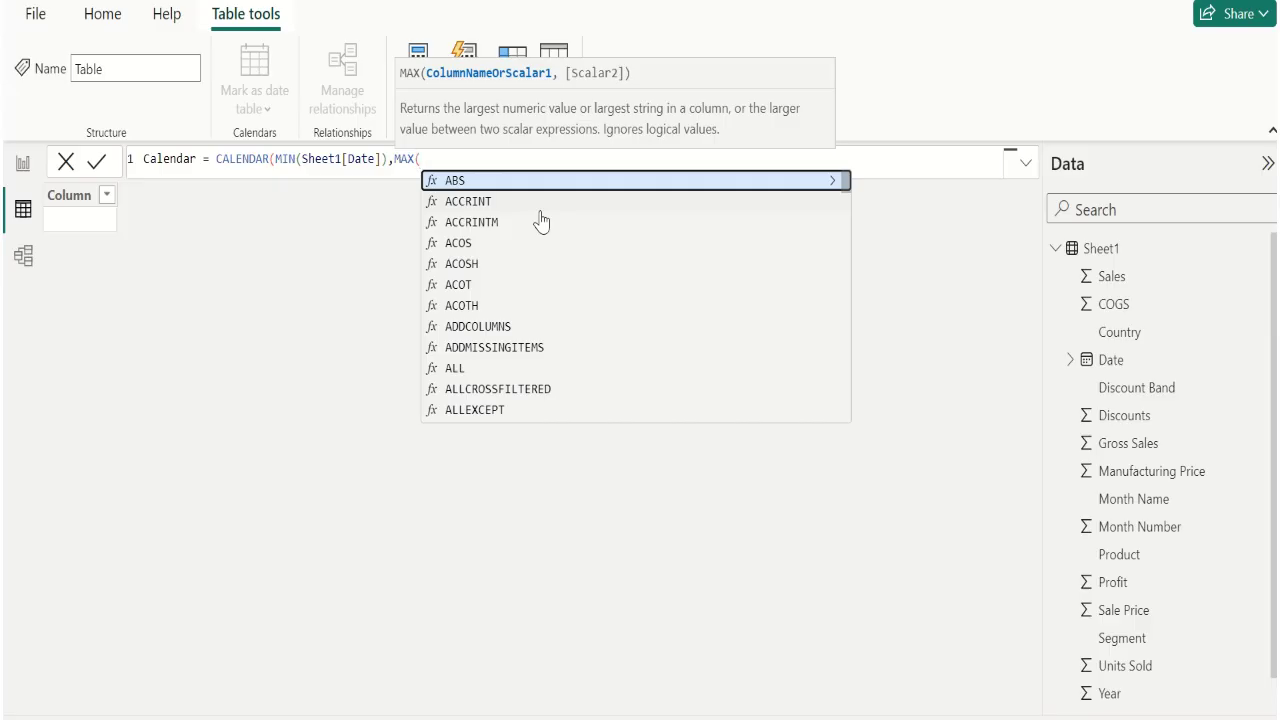
type("shee")
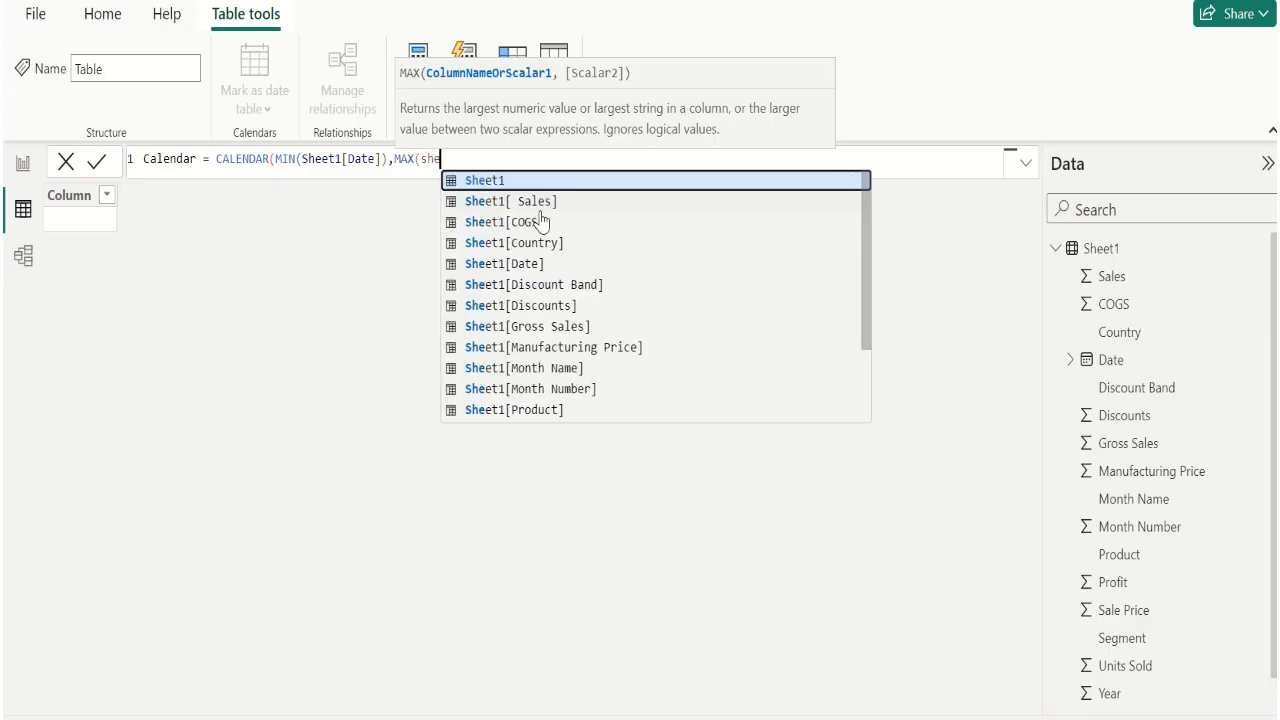
key("Down")
key("Down")
key("Down")
key("Down")
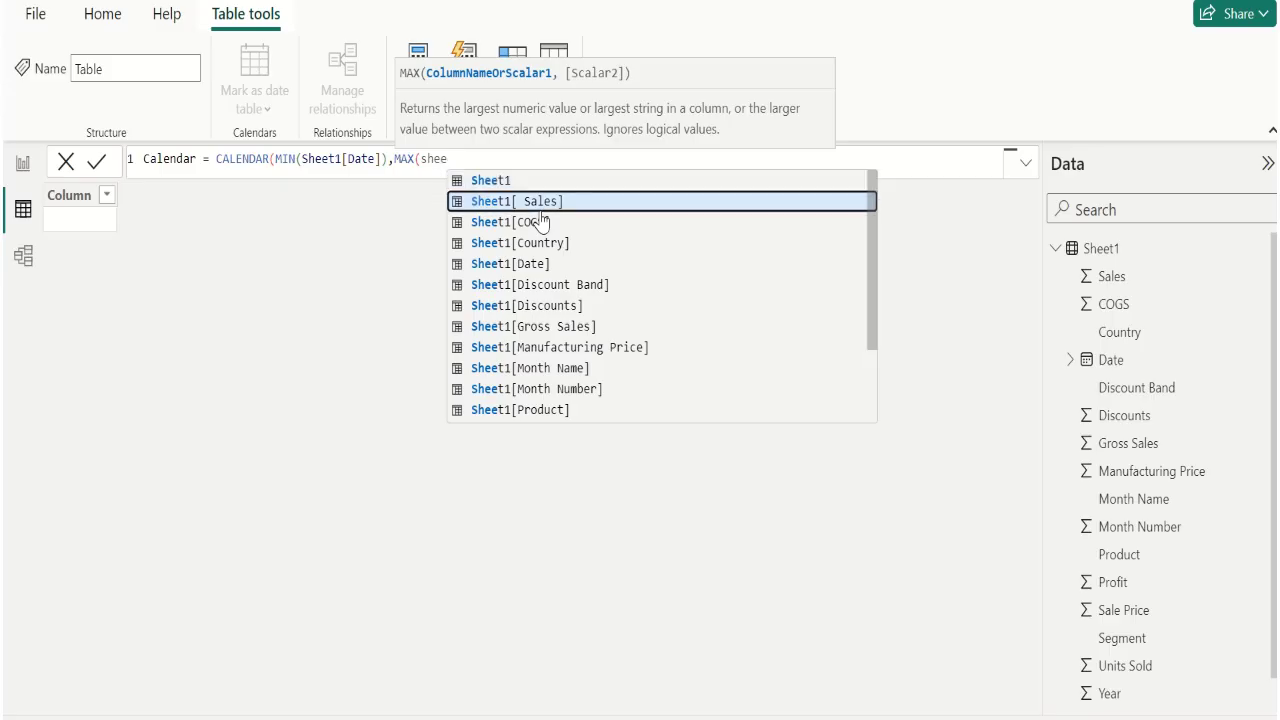
key("Tab")
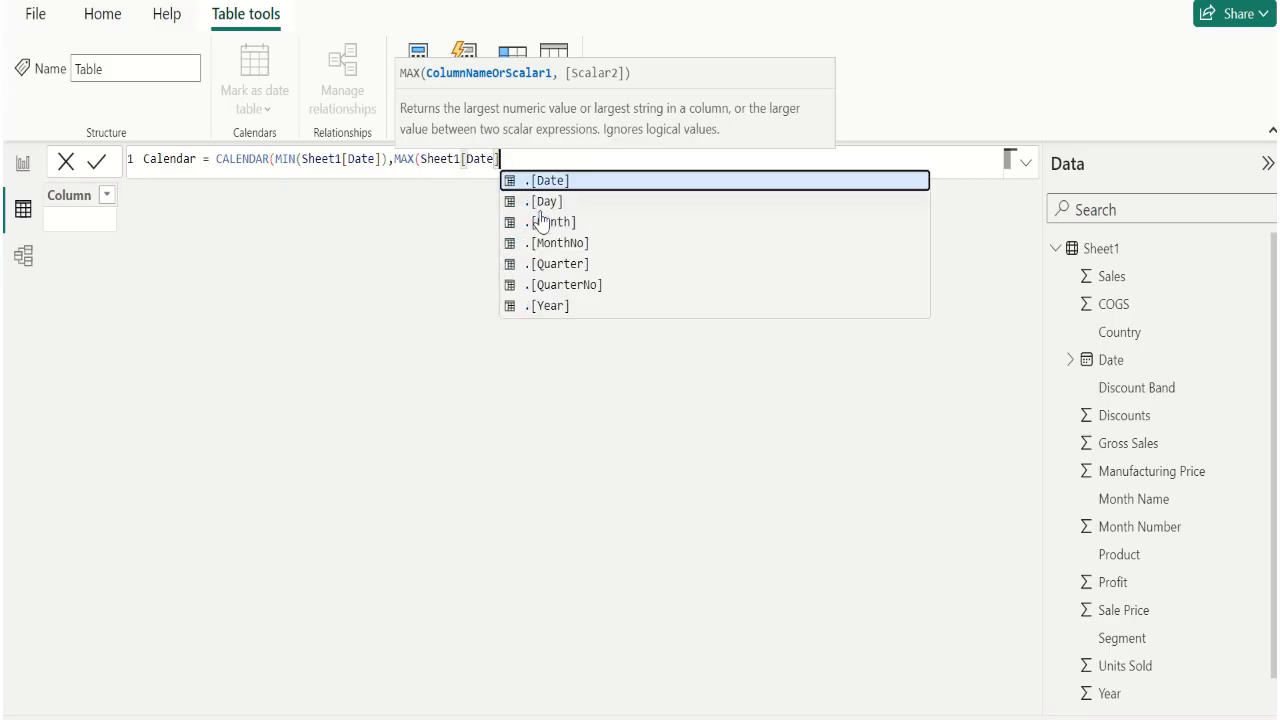
type(")")
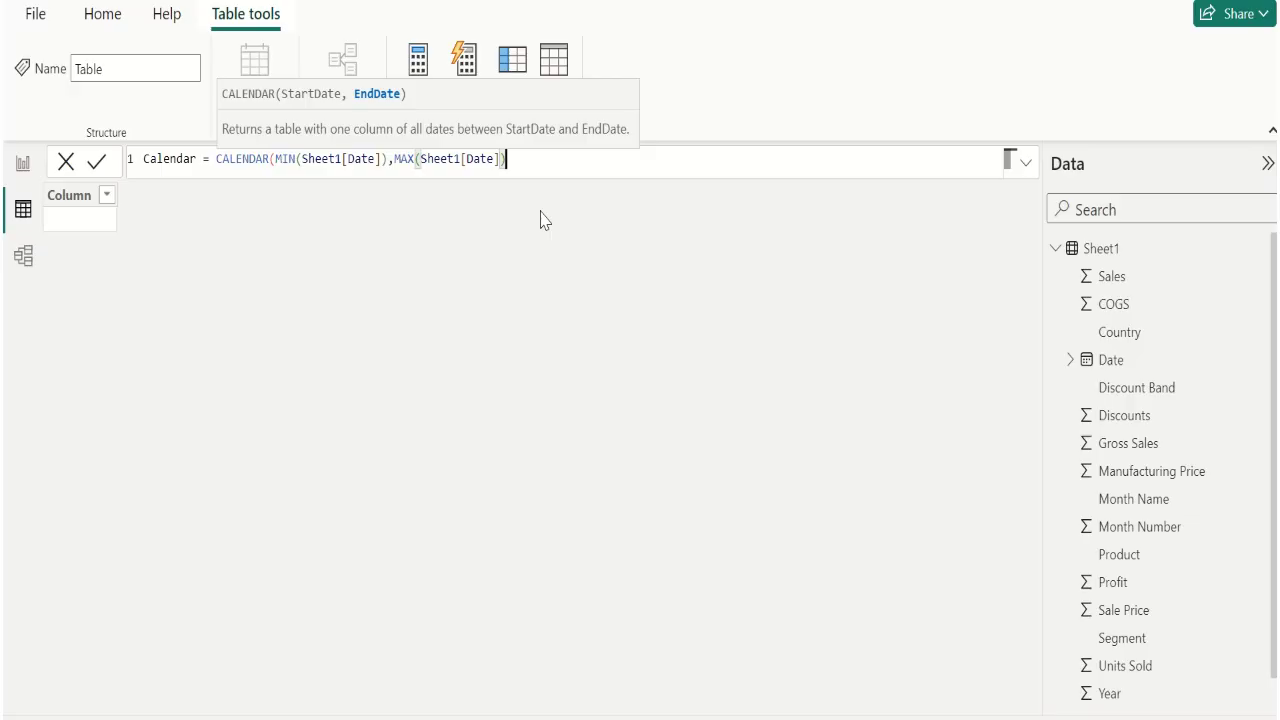
type(")")
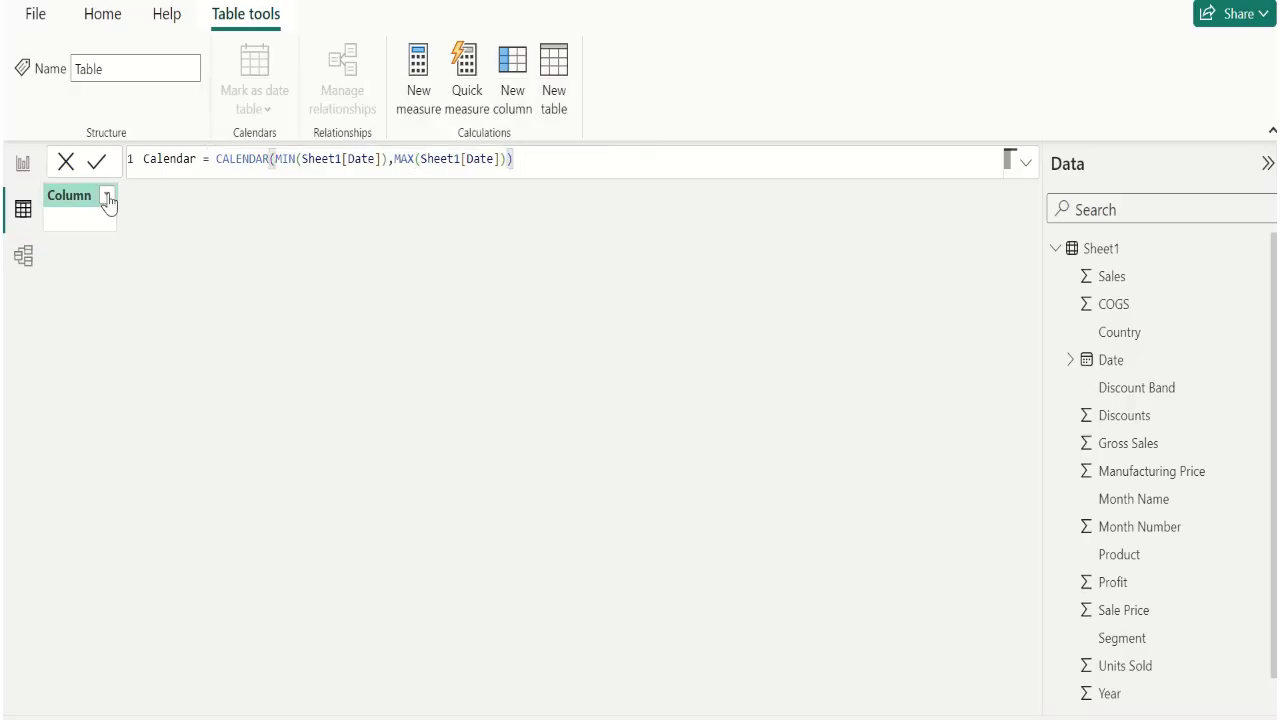
key("Return")
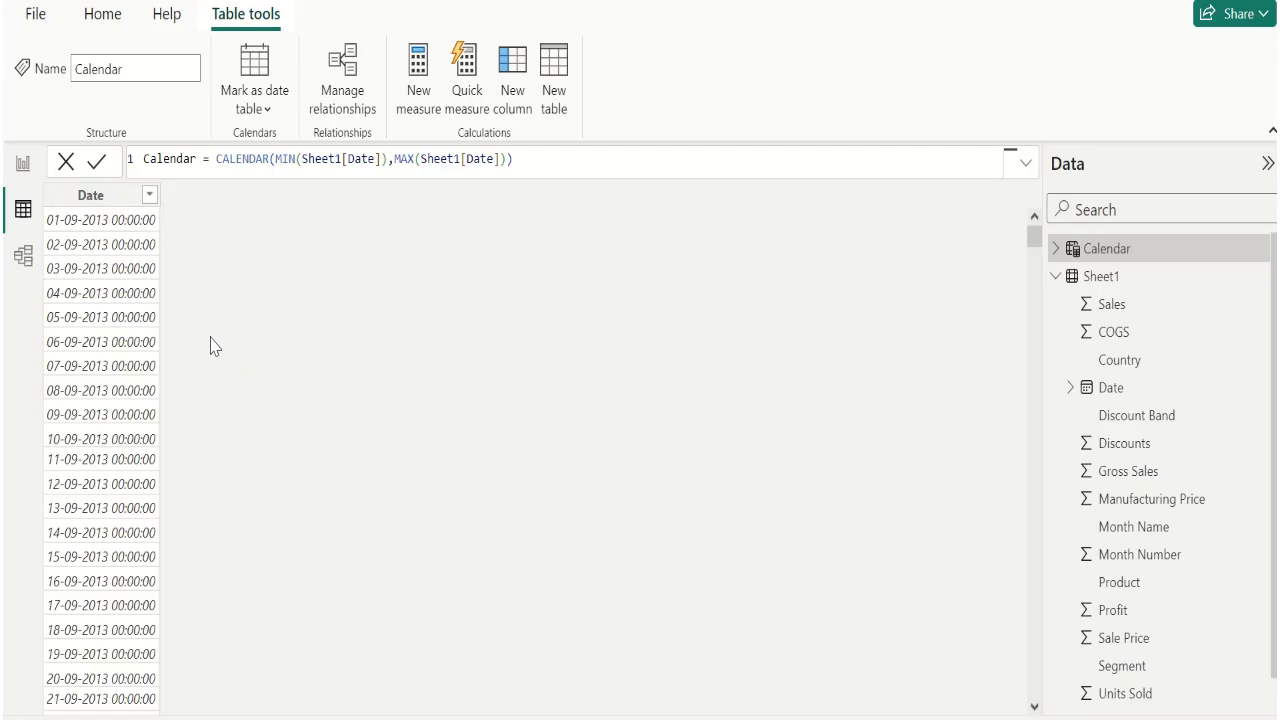
Step: Build a table visual on the report page with the Calendar date's Year and Month only, plus Sales from Sheet1
left_click(23, 163)
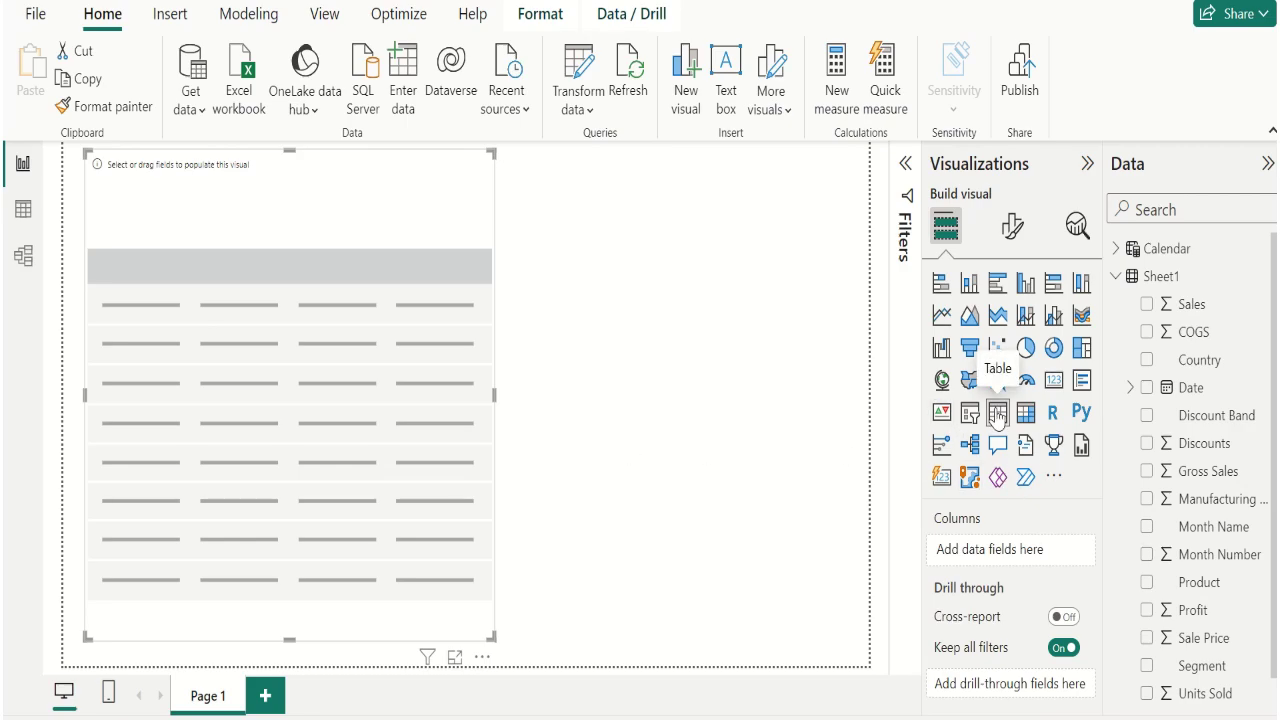
left_click(1116, 250)
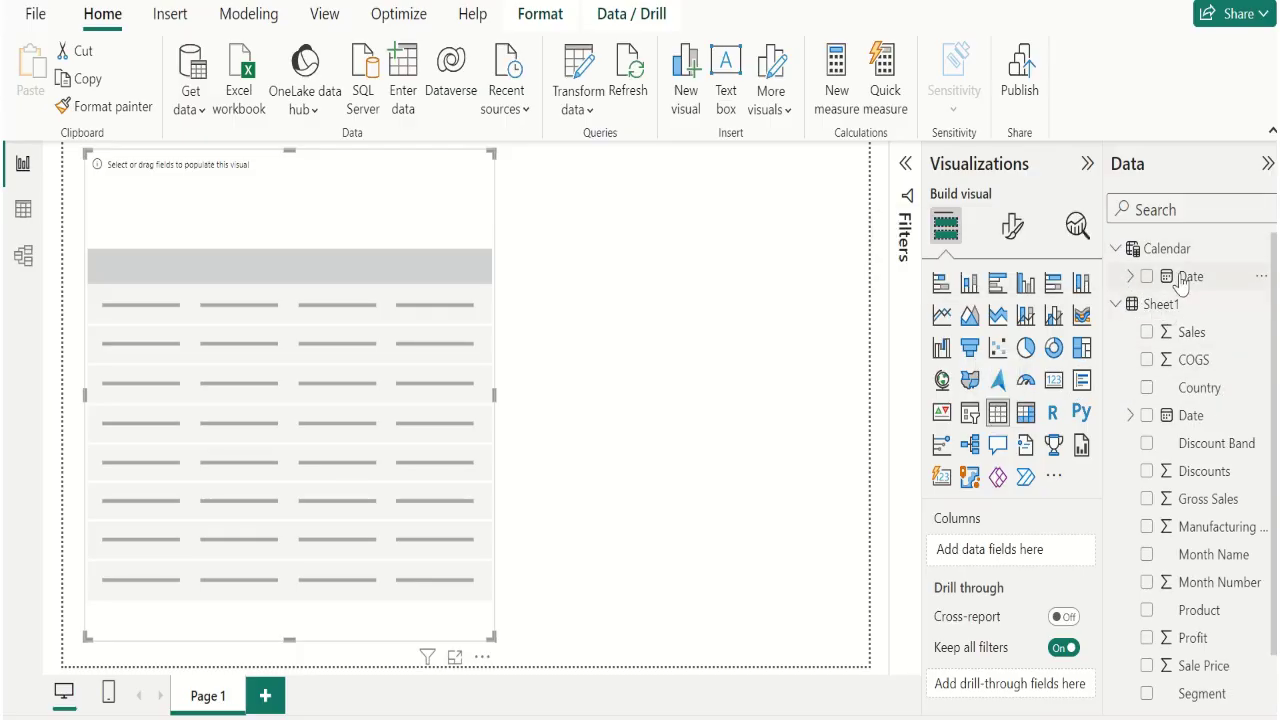
left_click_drag(1180, 277, 1011, 553)
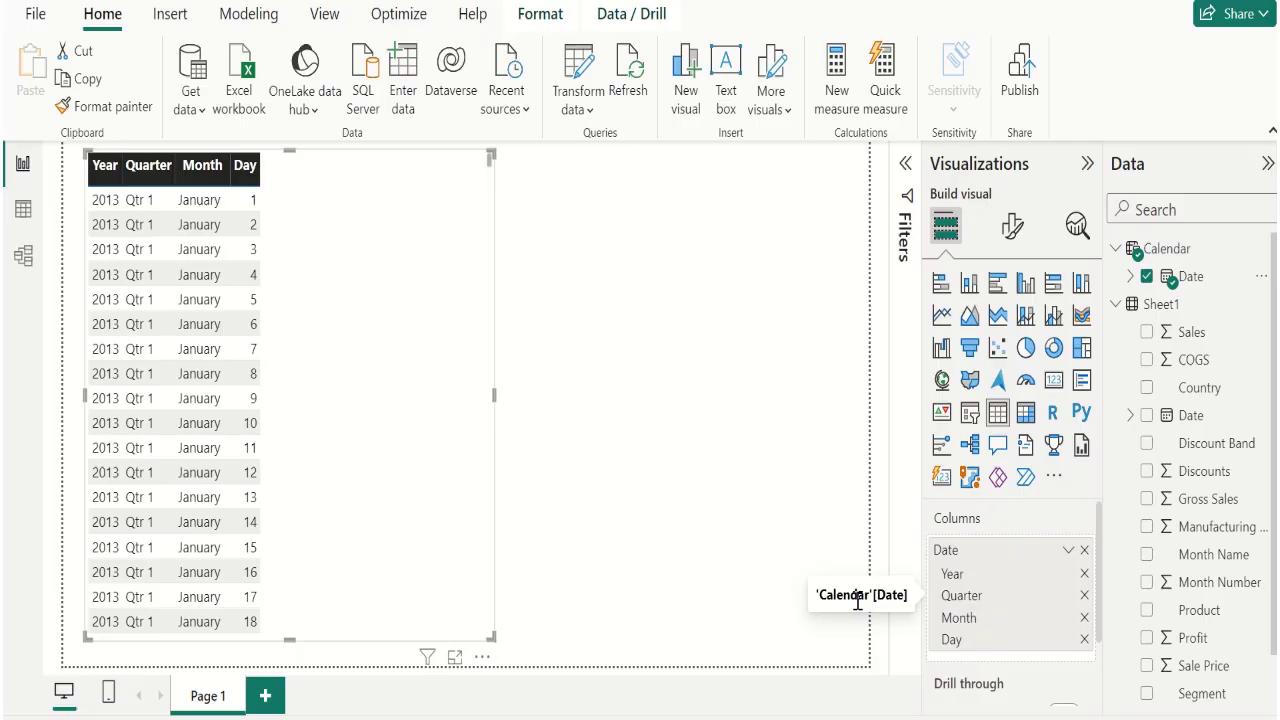
left_click(1084, 595)
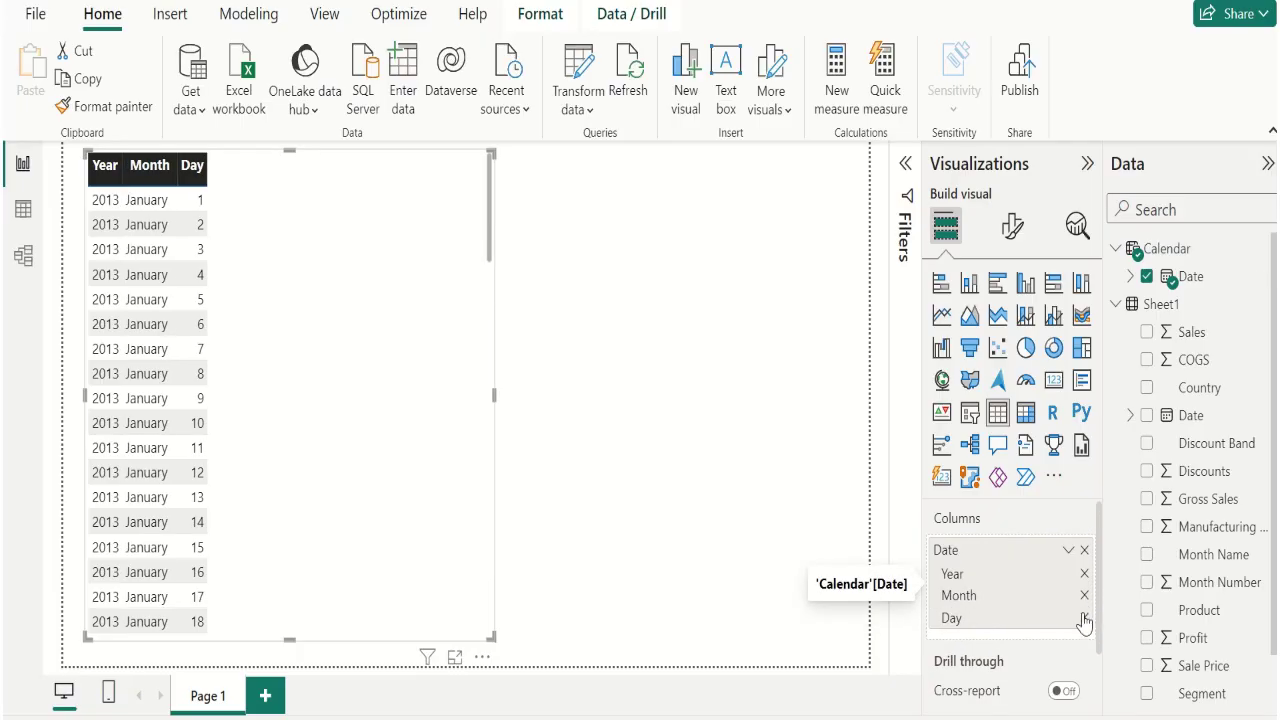
left_click(1084, 618)
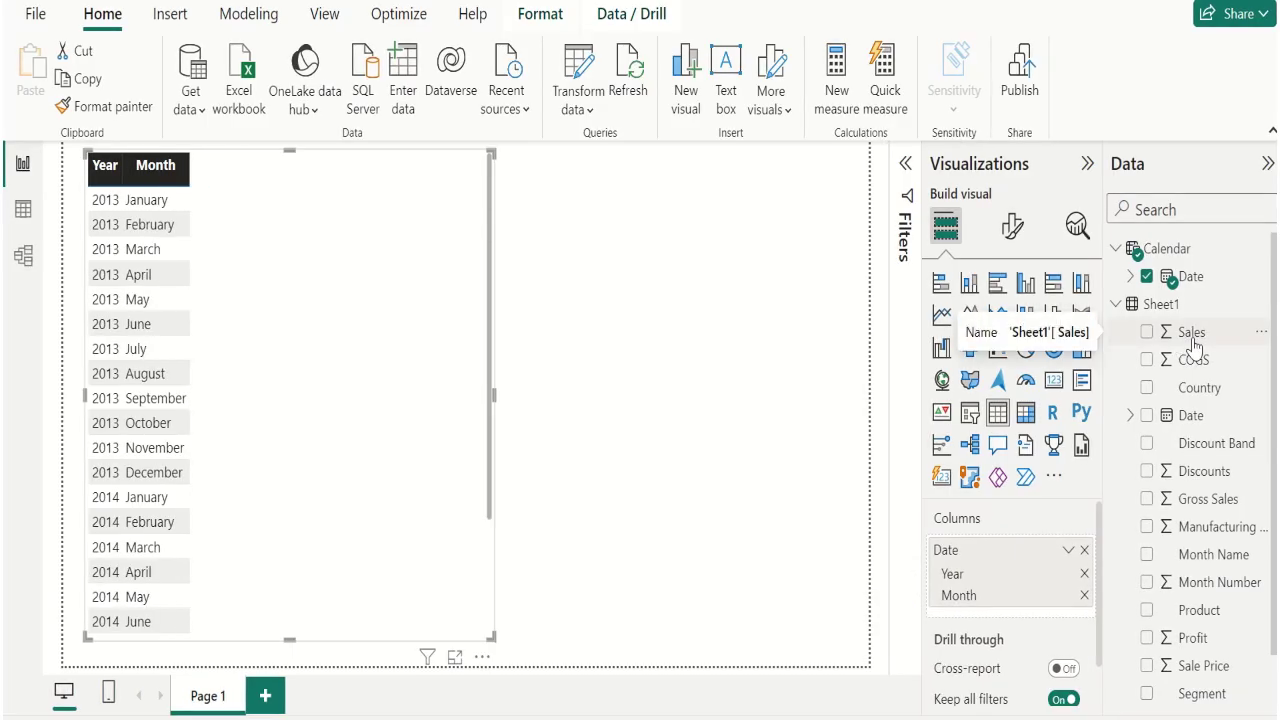
left_click_drag(1193, 345, 1032, 612)
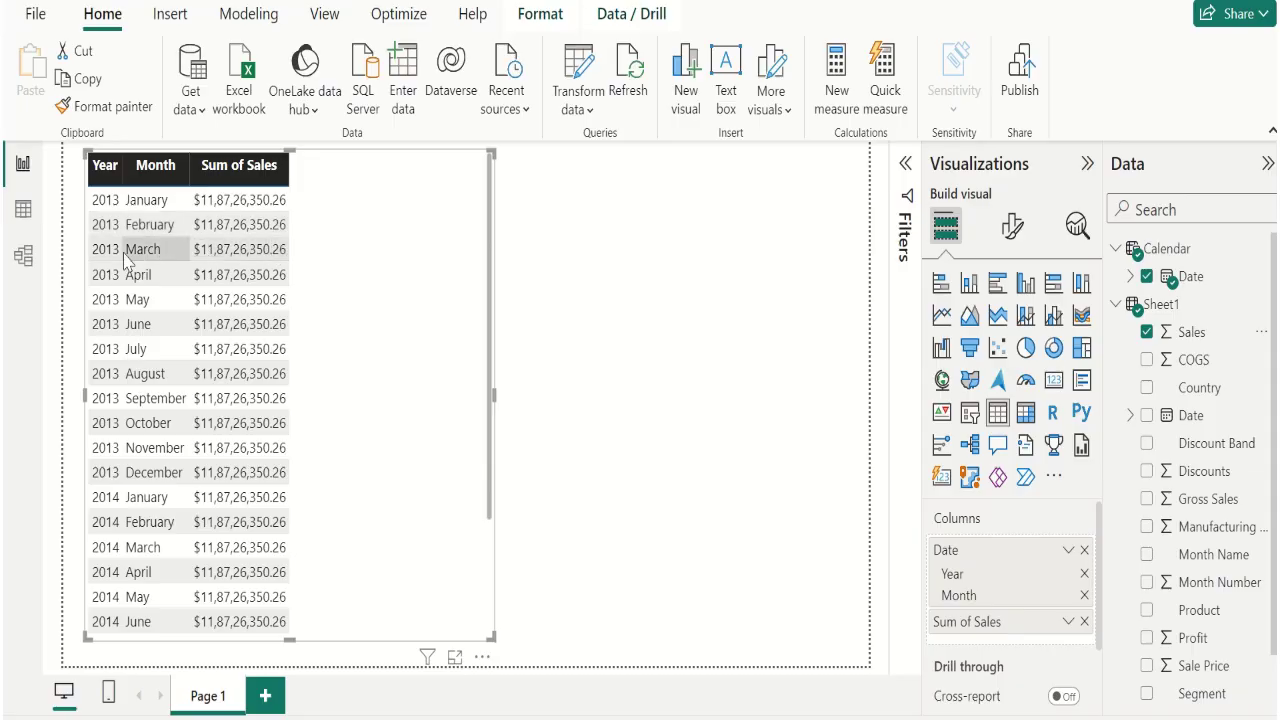
Step: Relate the Calendar table's Date to Sheet1's Date in the model, and move the Calendar table farther from Sheet1
left_click(24, 258)
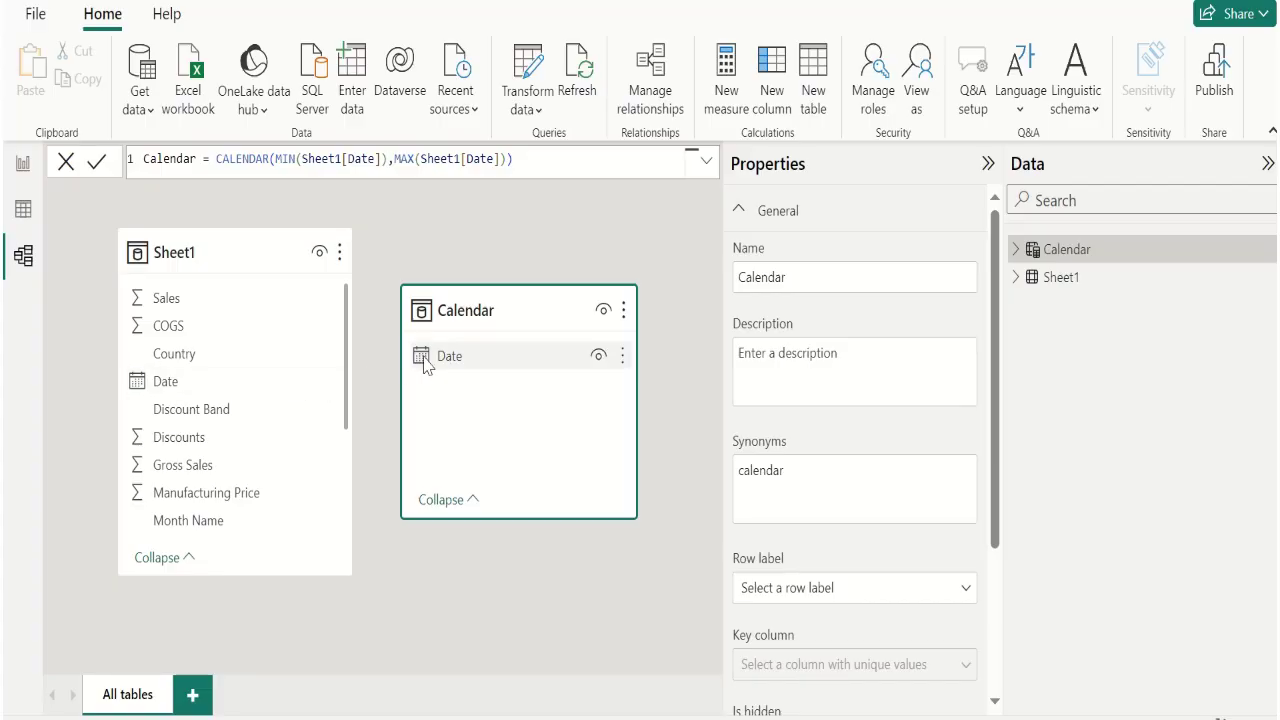
left_click_drag(430, 362, 296, 390)
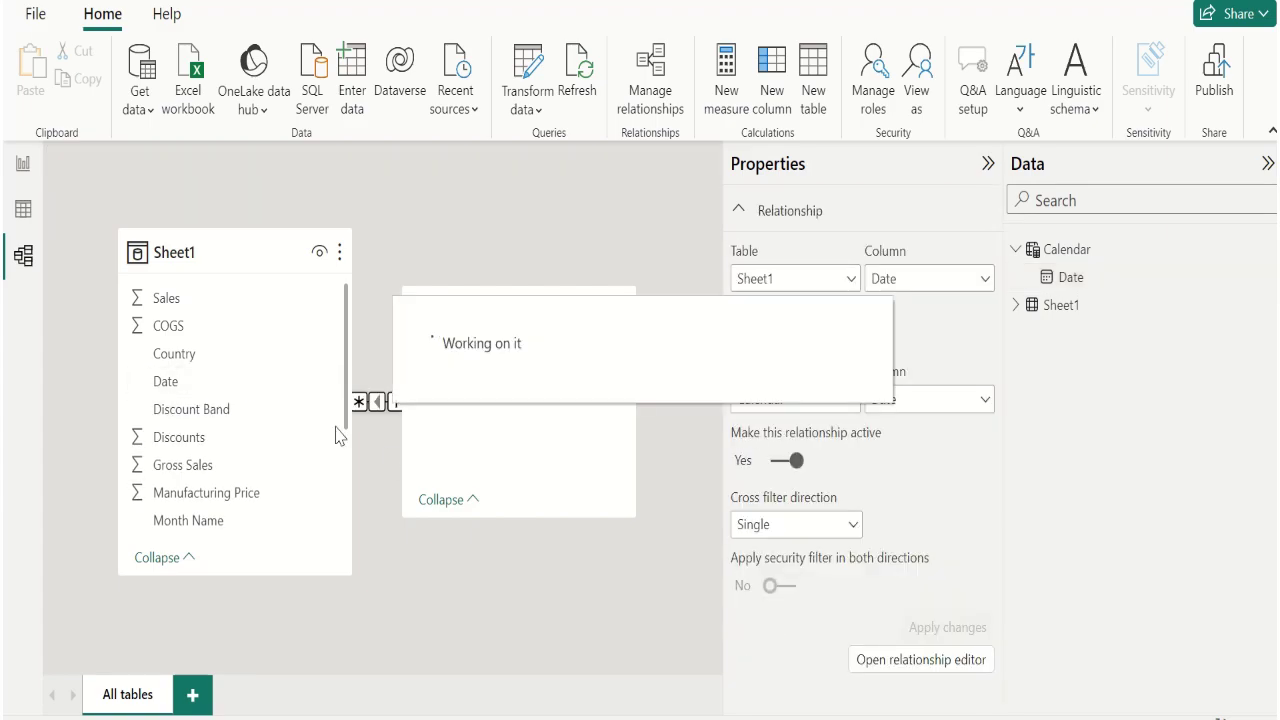
left_click_drag(526, 320, 579, 393)
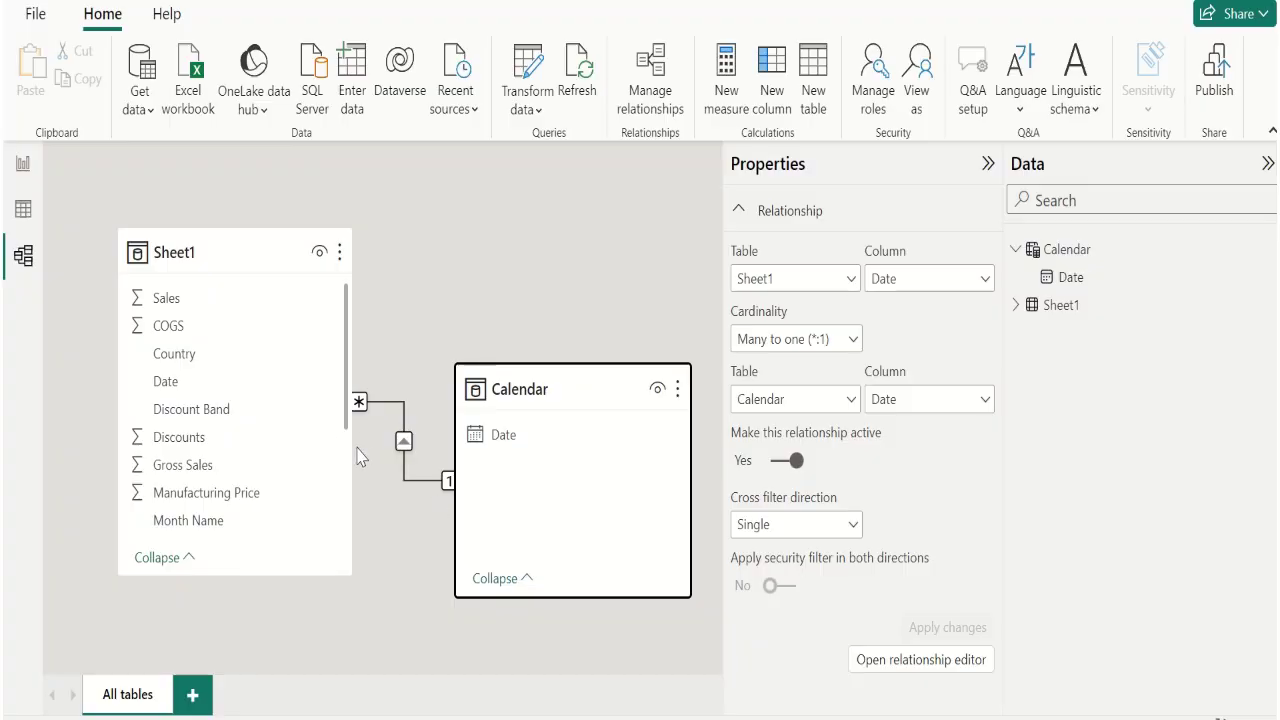
Step: On the report page, create a measure in the Calendar table named YTD Sales that begins with the TOTALYTD function
left_click(22, 166)
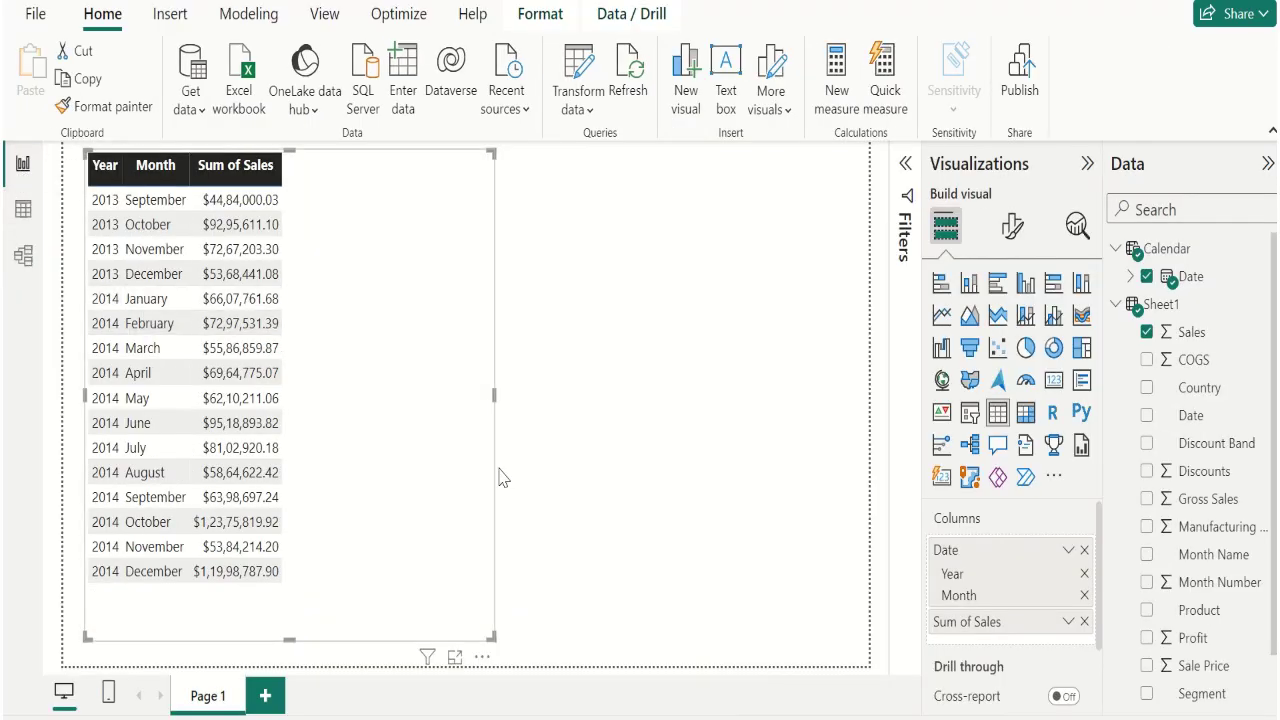
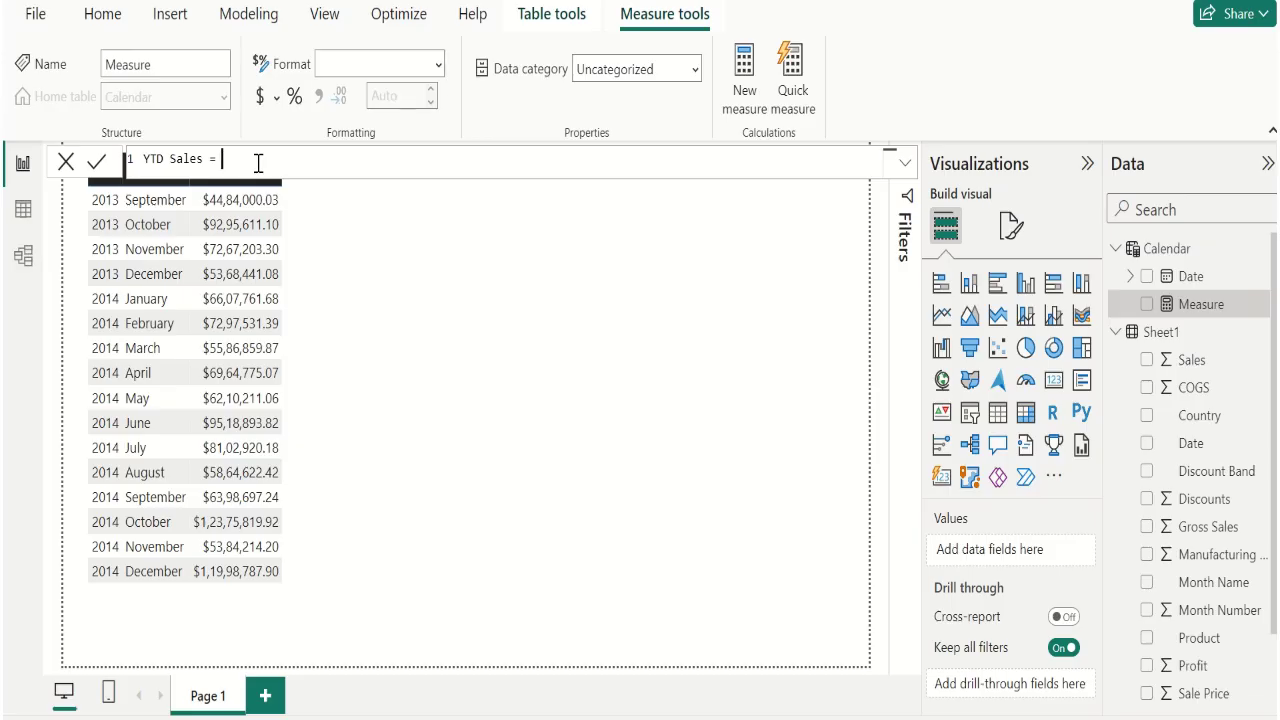
type("to")
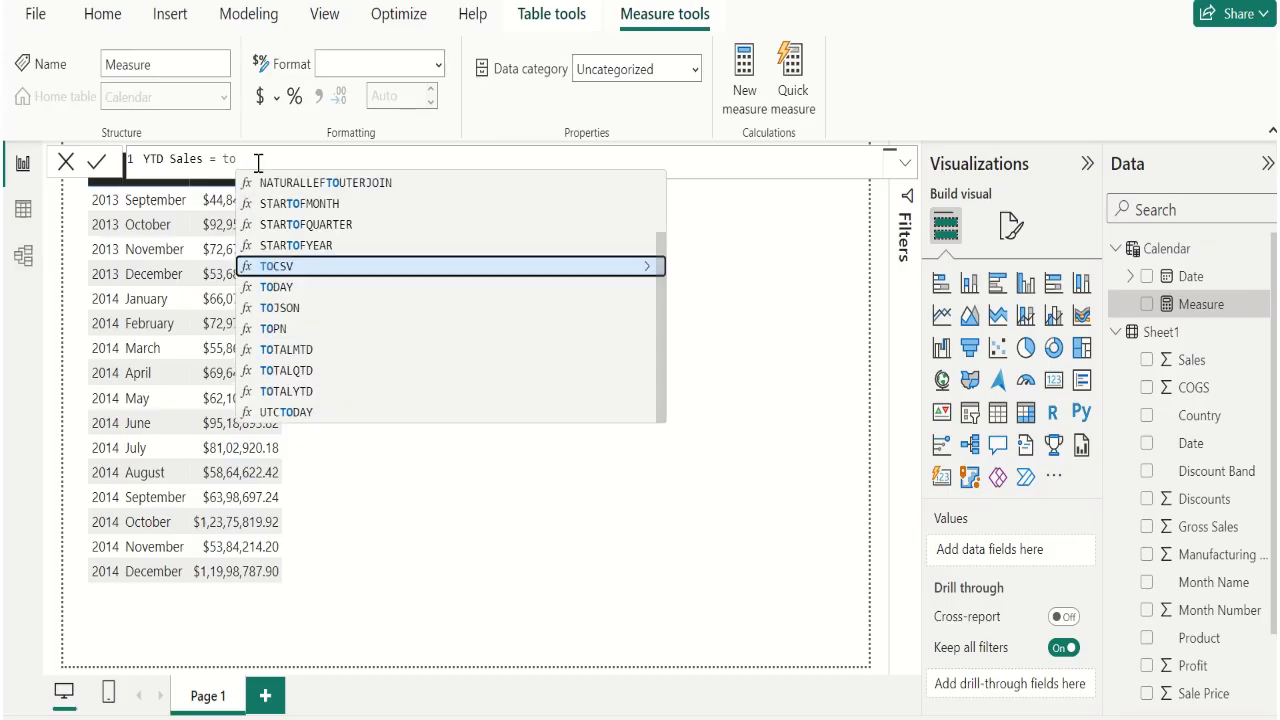
type("ta")
key("Down")
key("Down")
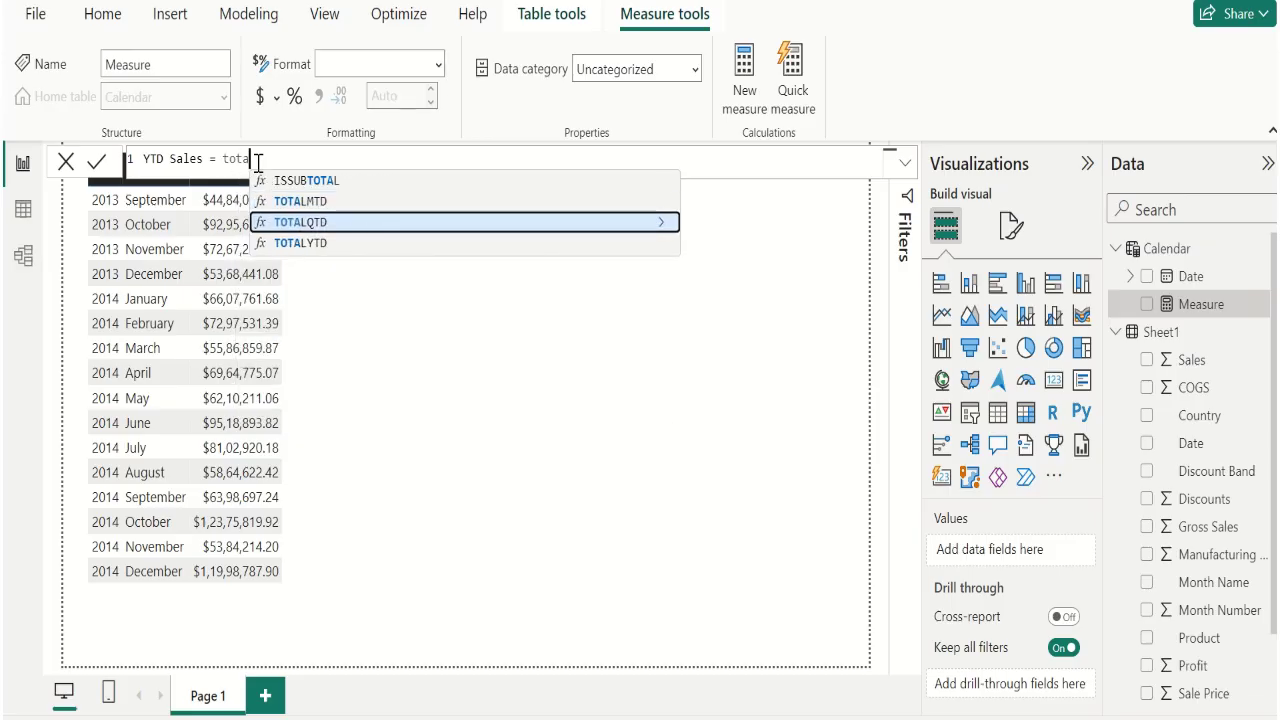
key("Tab")
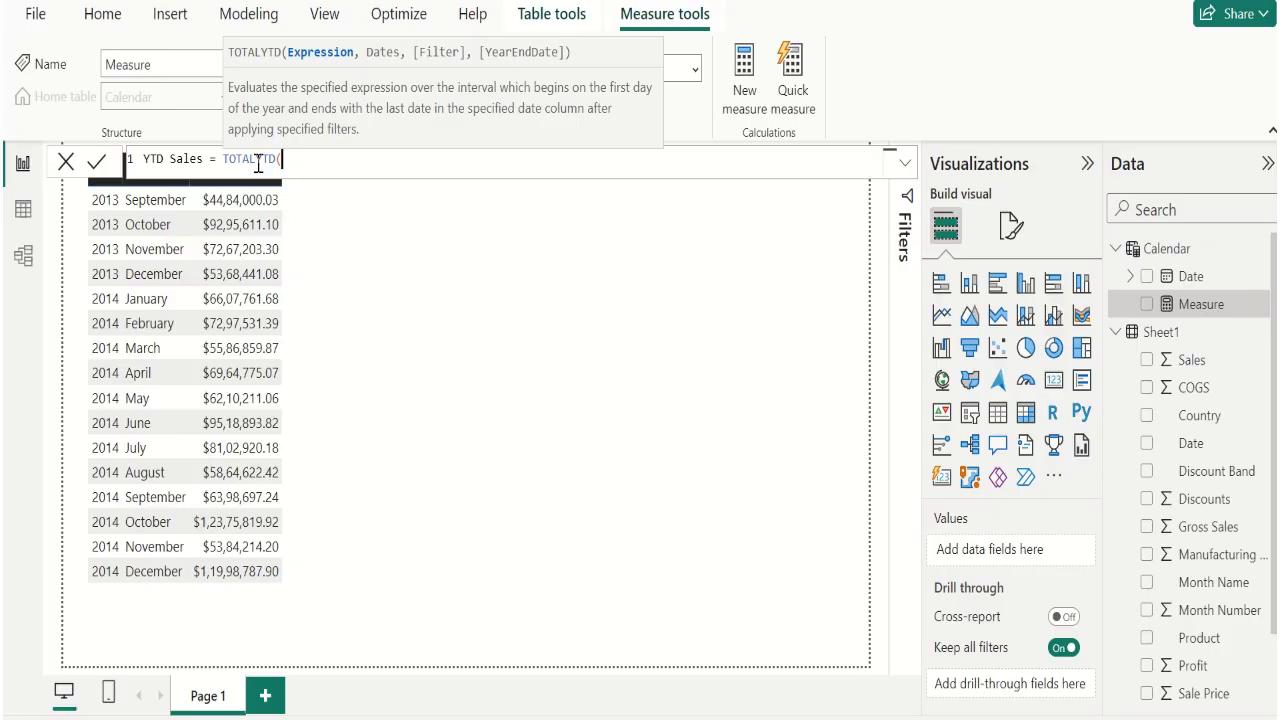
Step: Set the expression argument of TOTALYTD to SUM(Sheet1[ Sales])
type("Sum")
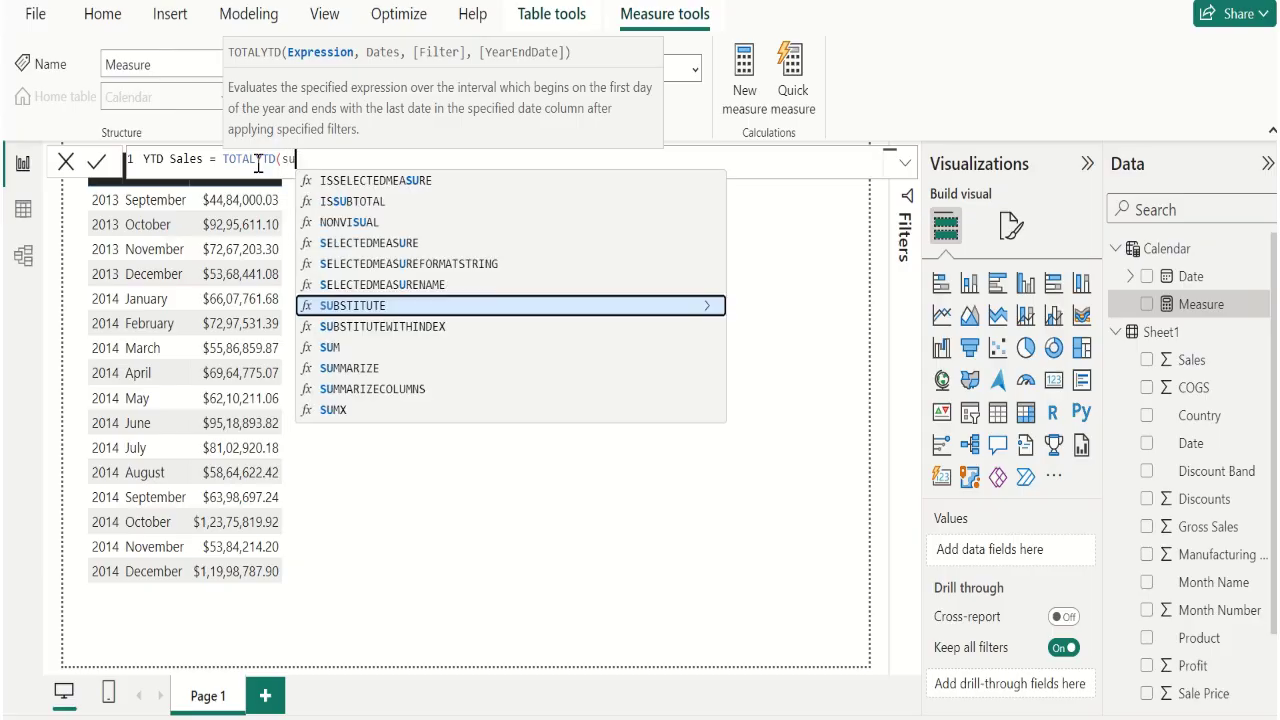
key("Tab")
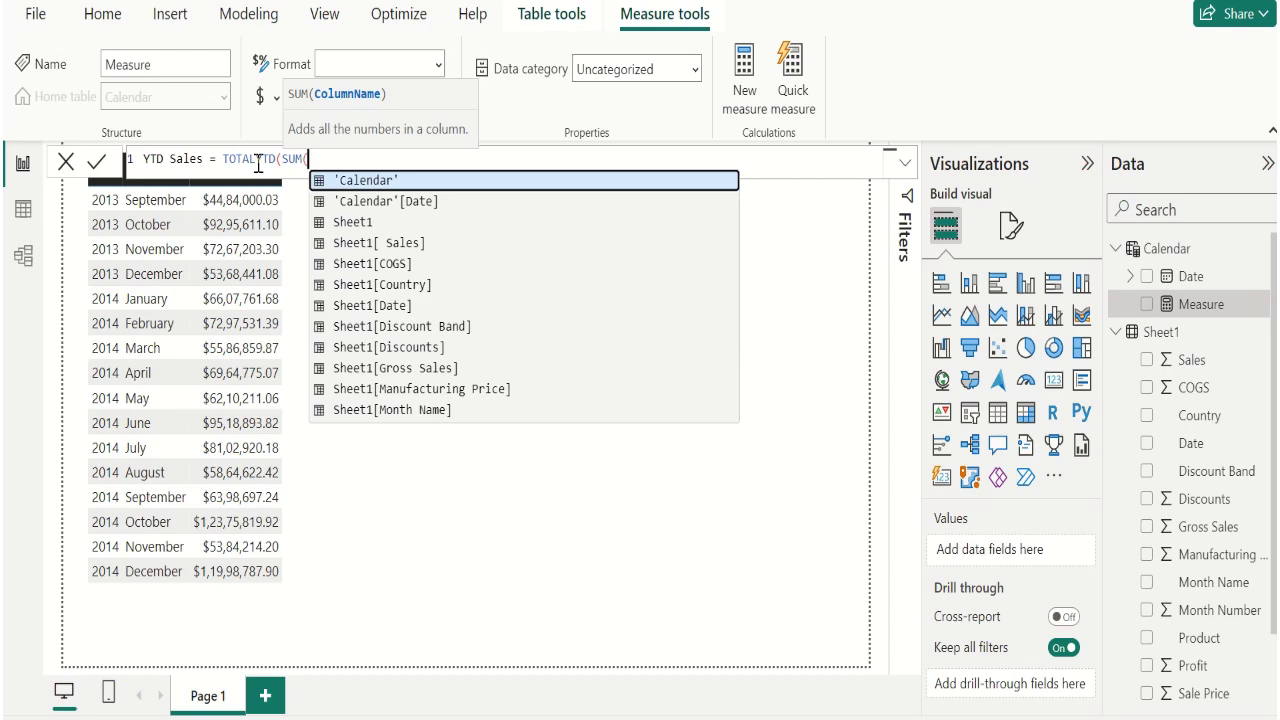
type("sa")
key("Up")
key("Up")
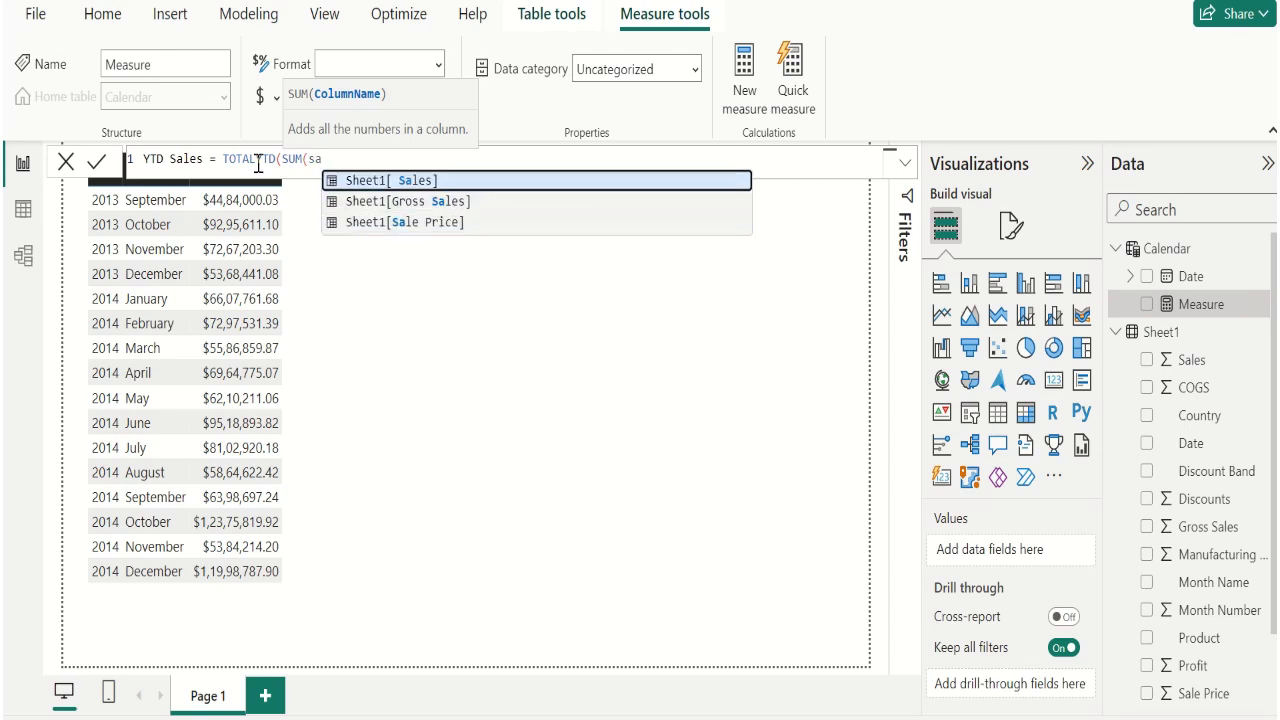
key("Tab")
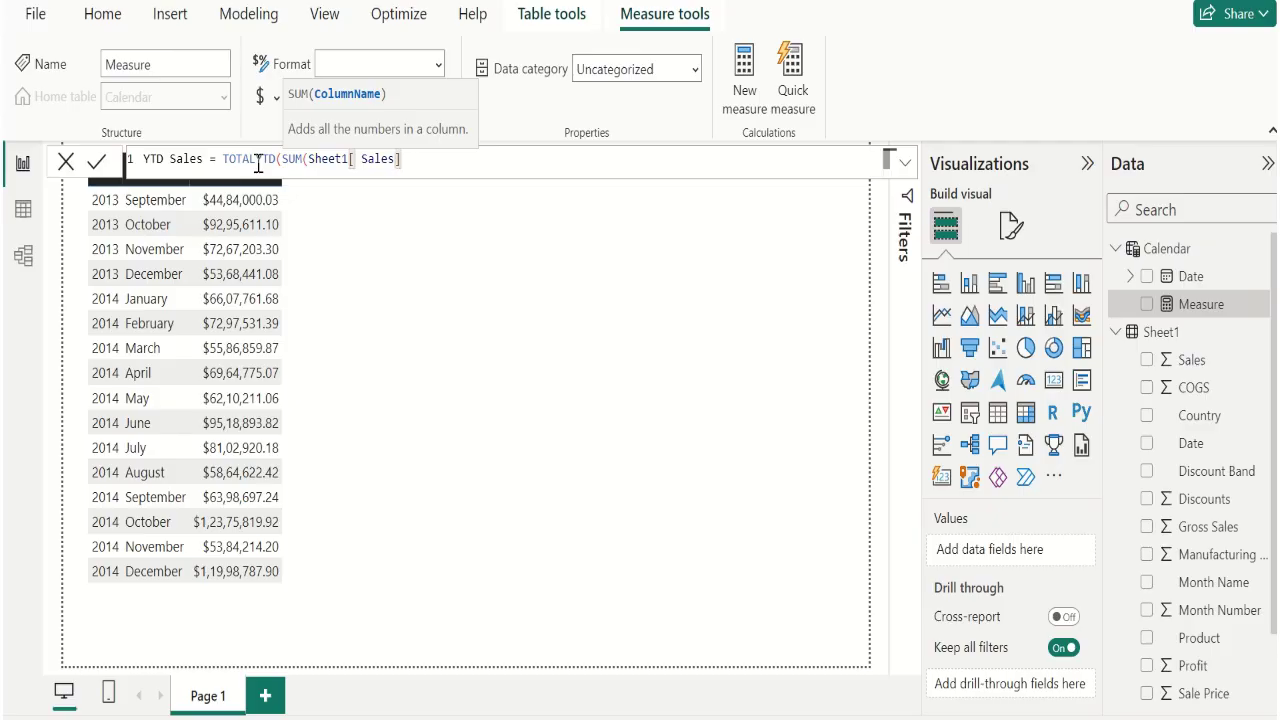
type(")")
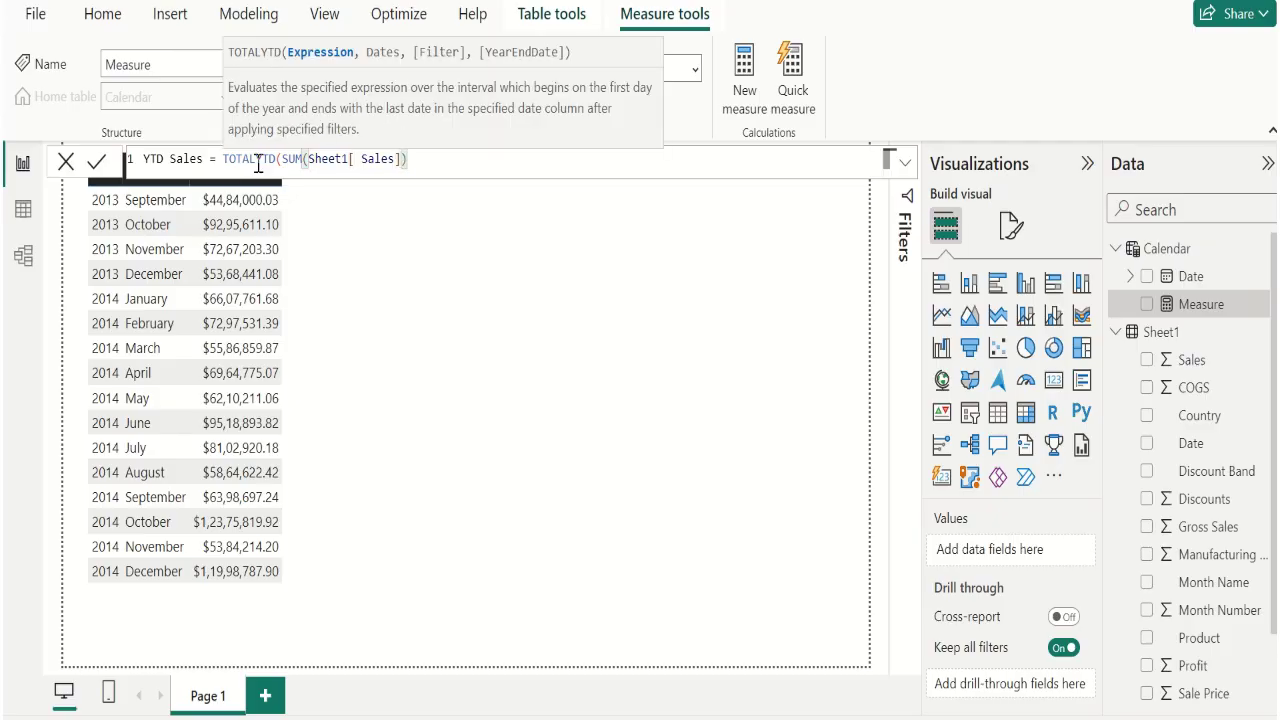
Step: Set the dates argument of TOTALYTD to 'Calendar'[Date], close the function and commit the YTD Sales measure
type(",")
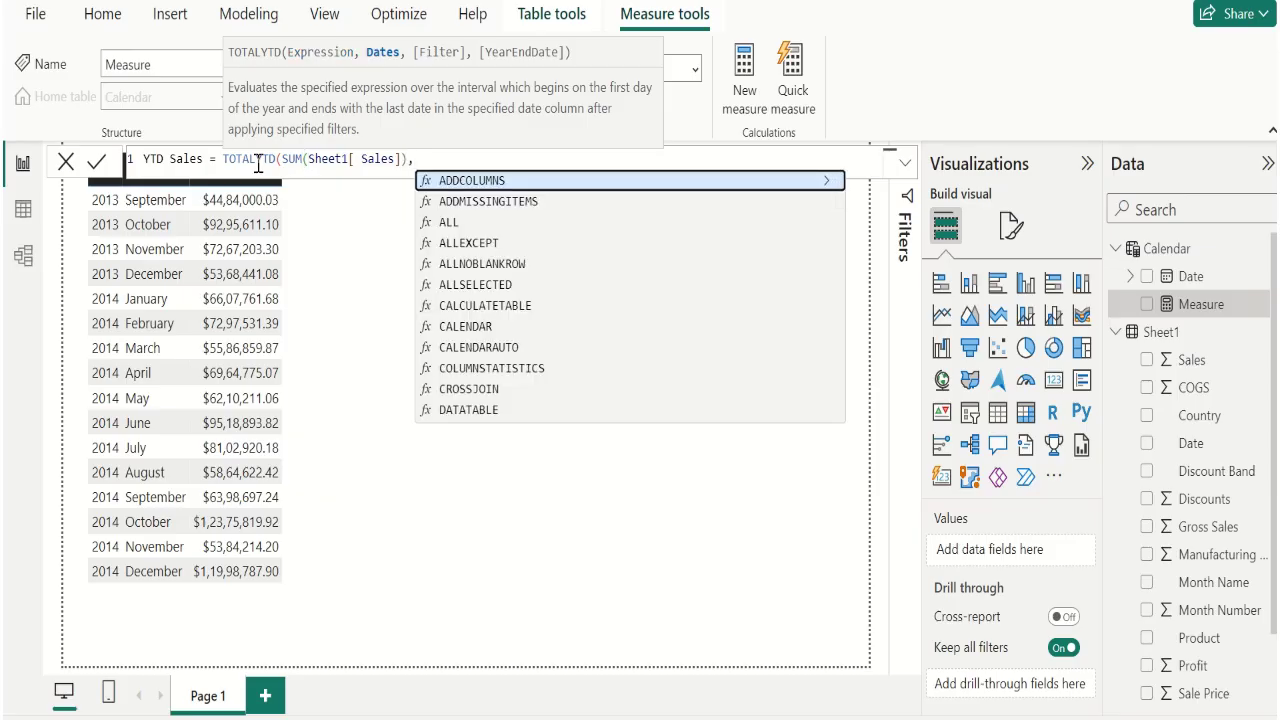
type("cale")
key("Down")
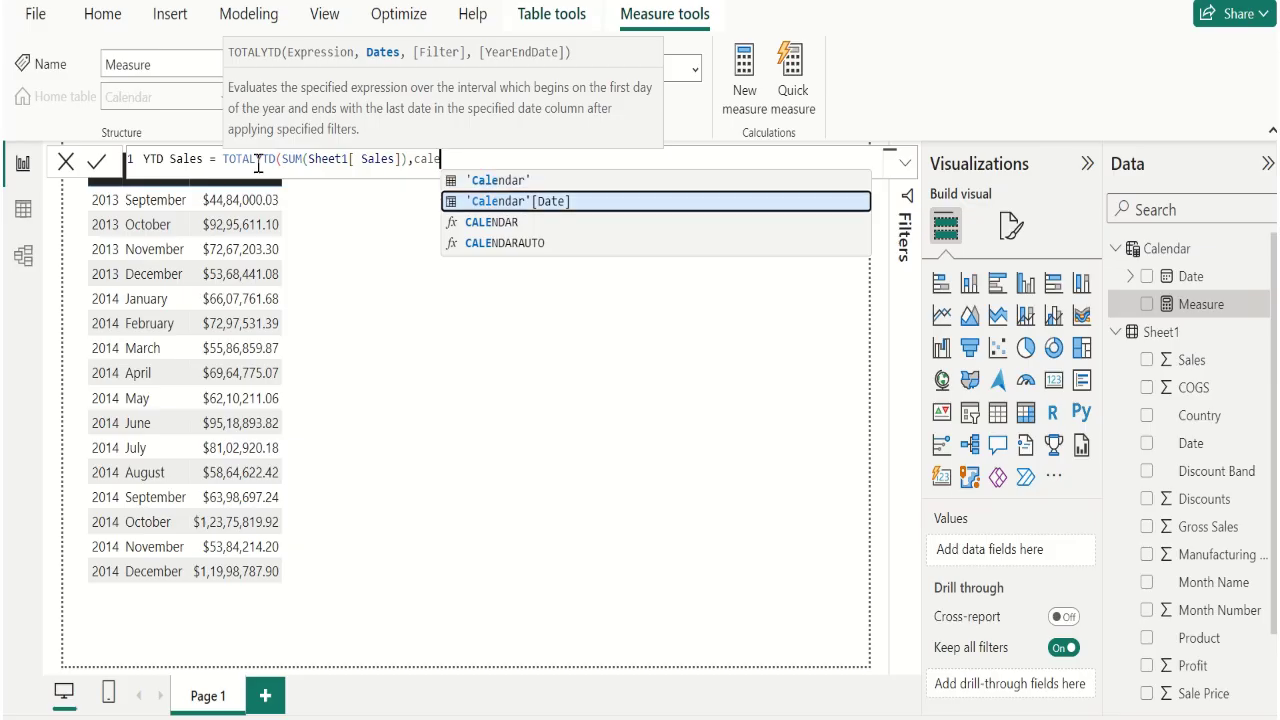
key("Tab")
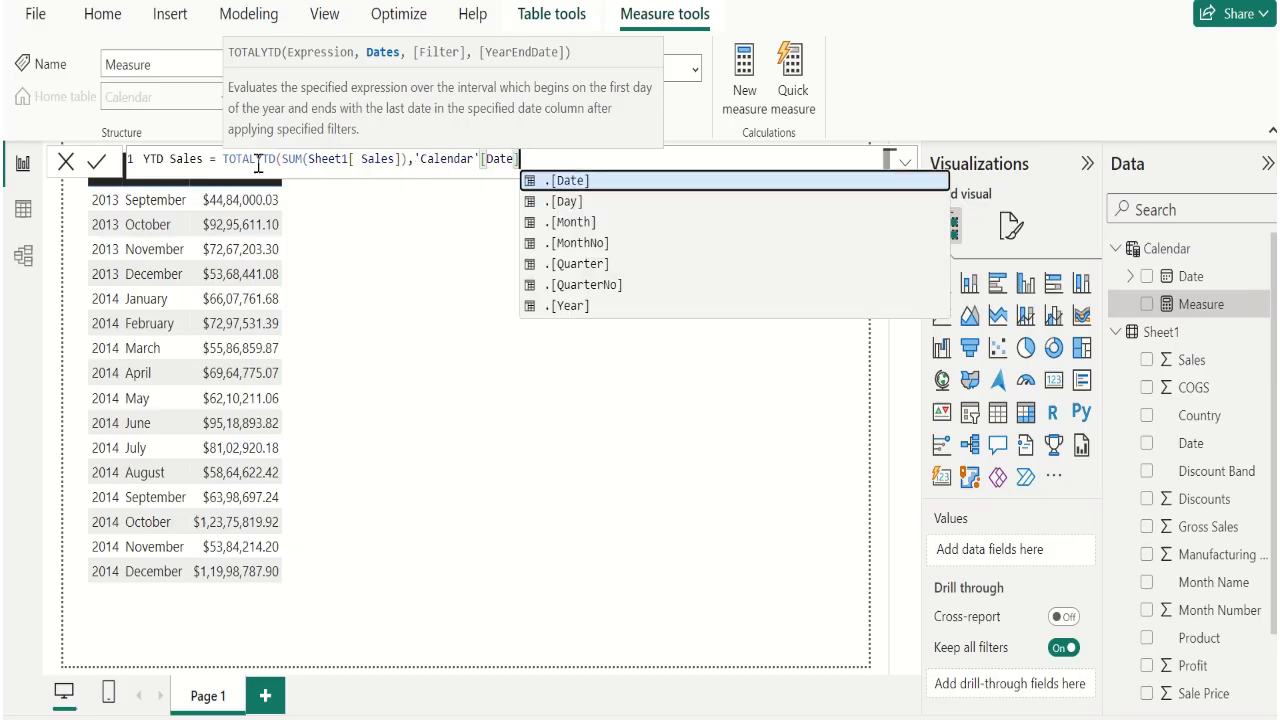
type(")")
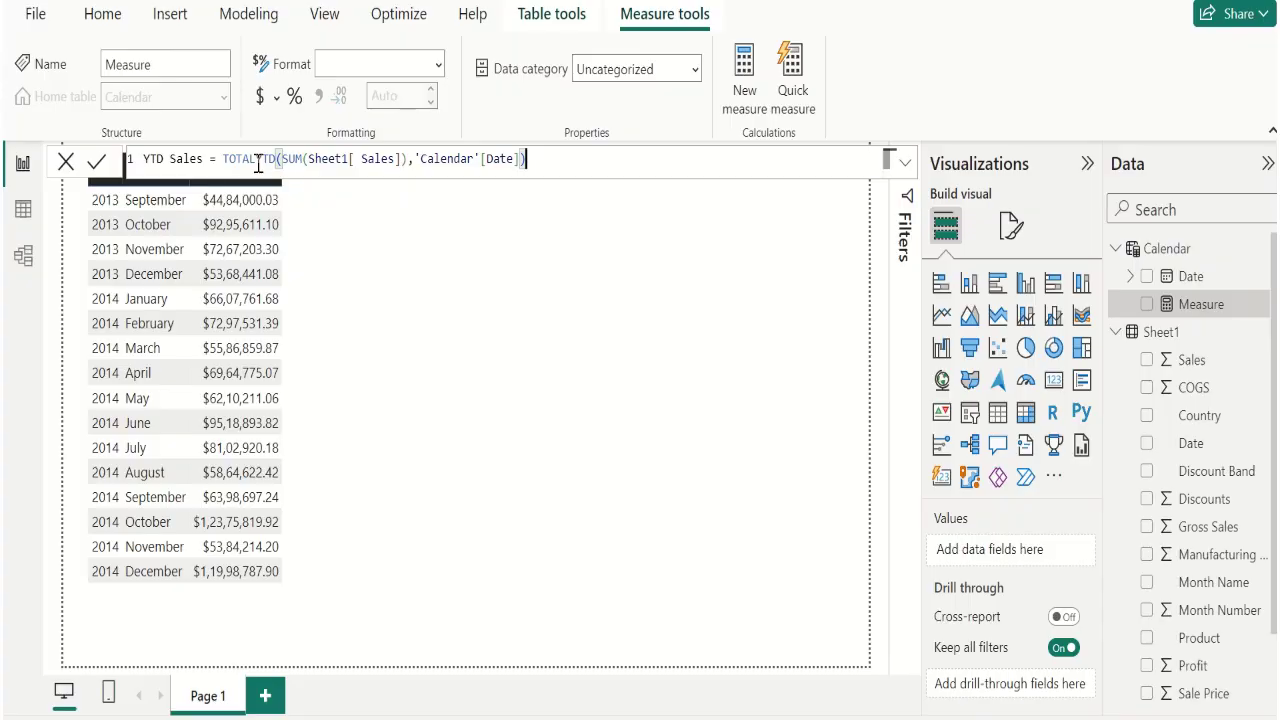
left_click(97, 163)
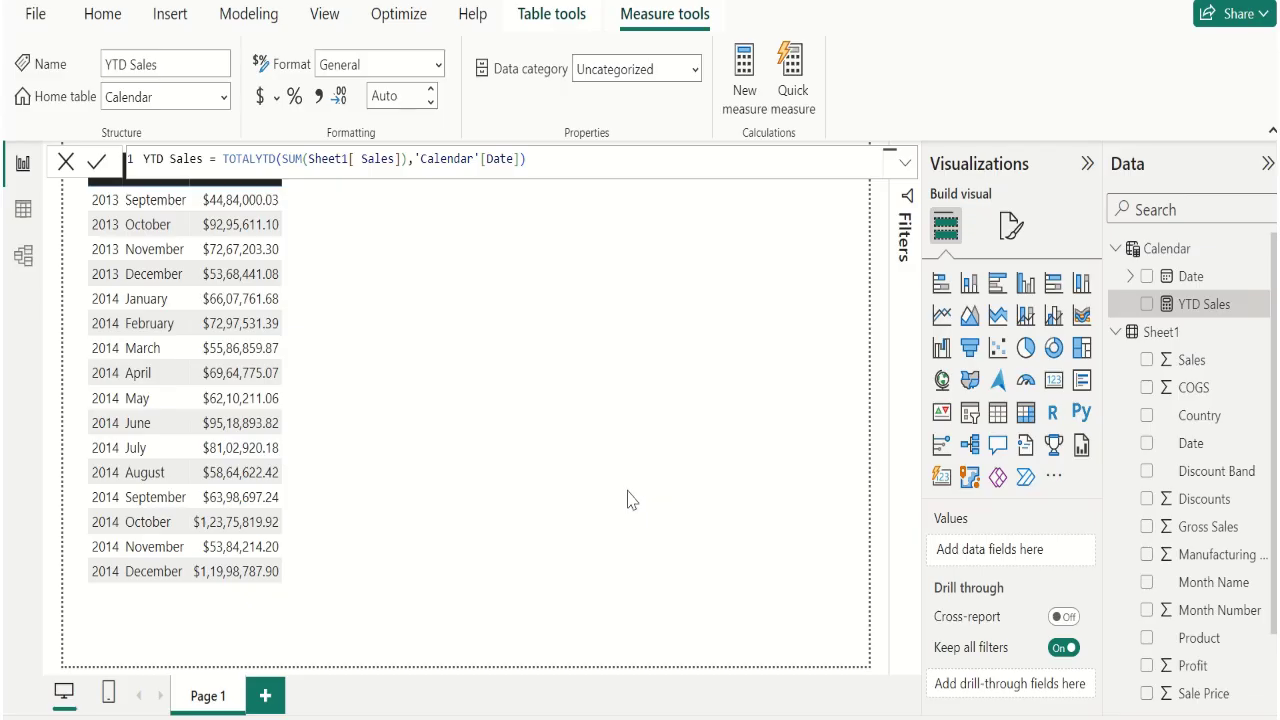
Step: Add the YTD Sales measure to the table visual as a column after Sum of Sales
left_click(326, 557)
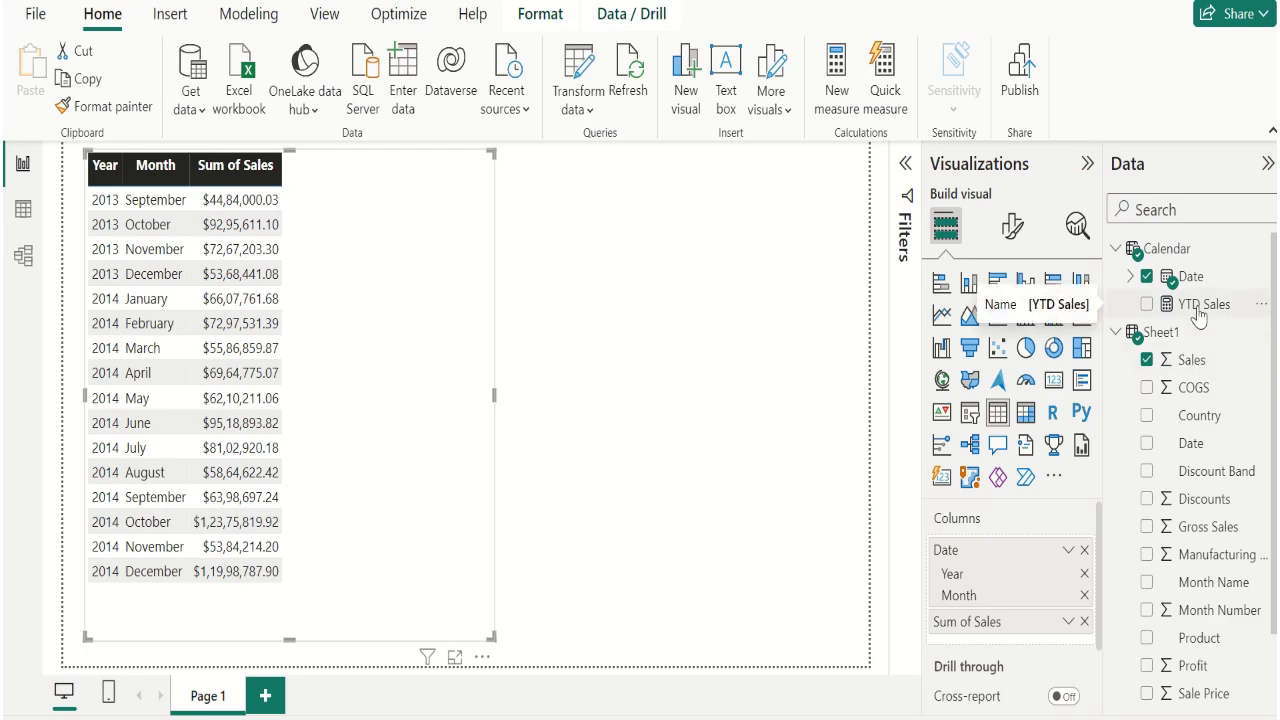
left_click_drag(1199, 316, 1052, 640)
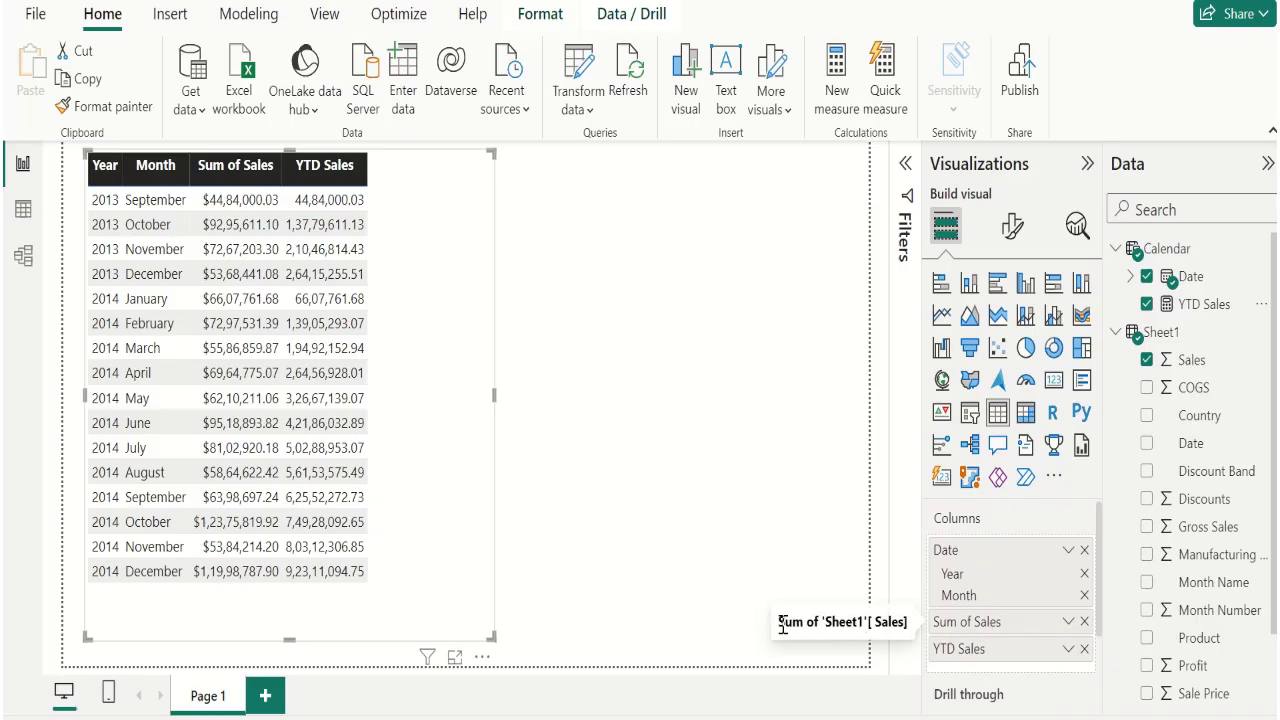